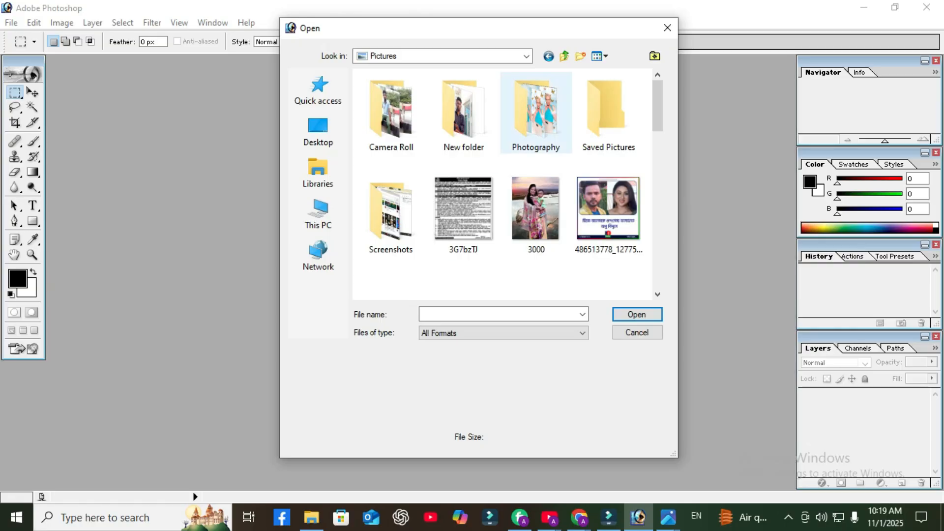
# - Open the Phhoto image from the Photography folder and enlarge it to fill the workspace
pyautogui.doubleClick(536, 111)
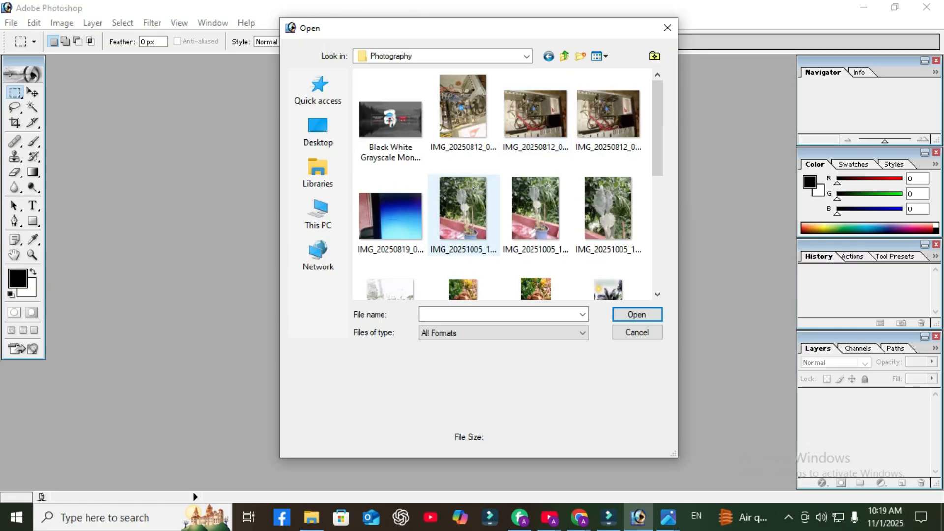
pyautogui.scroll(-3, 543, 199)
pyautogui.scroll(-3, 543, 199)
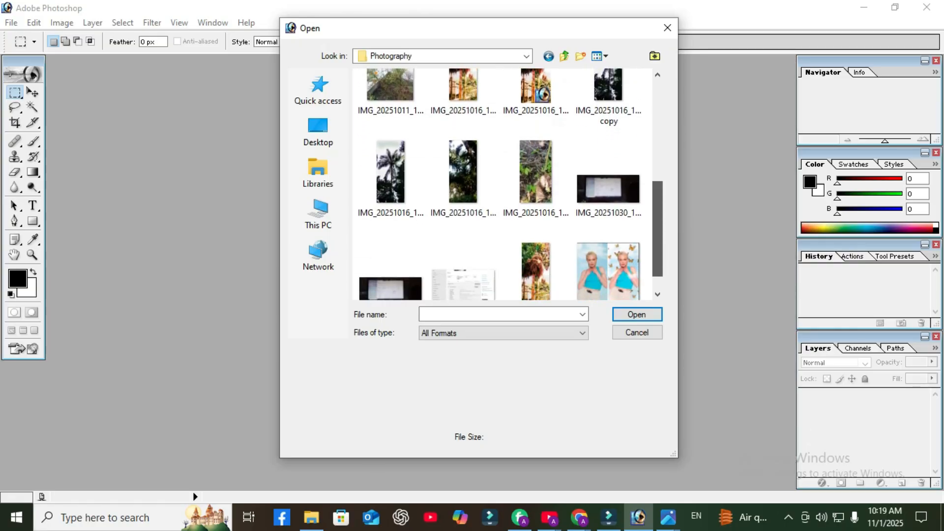
pyautogui.click(609, 246)
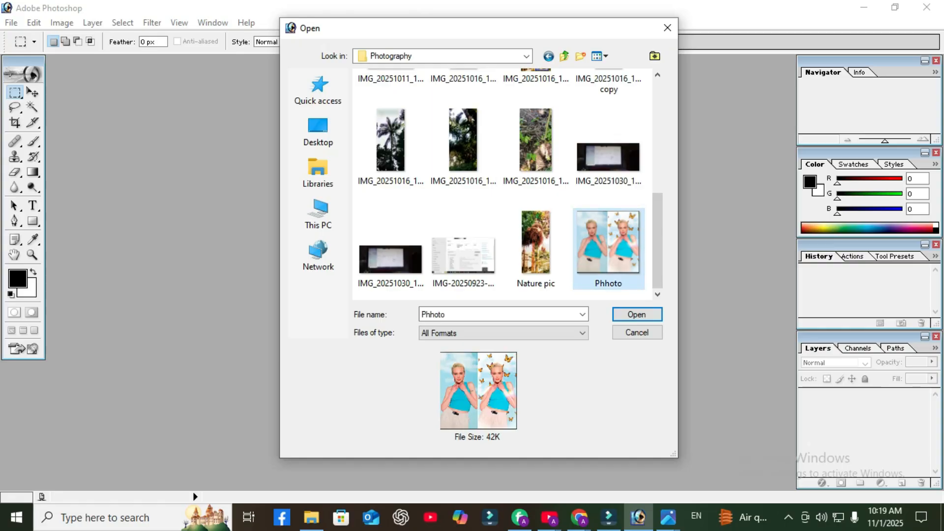
pyautogui.click(638, 315)
pyautogui.press('Return')
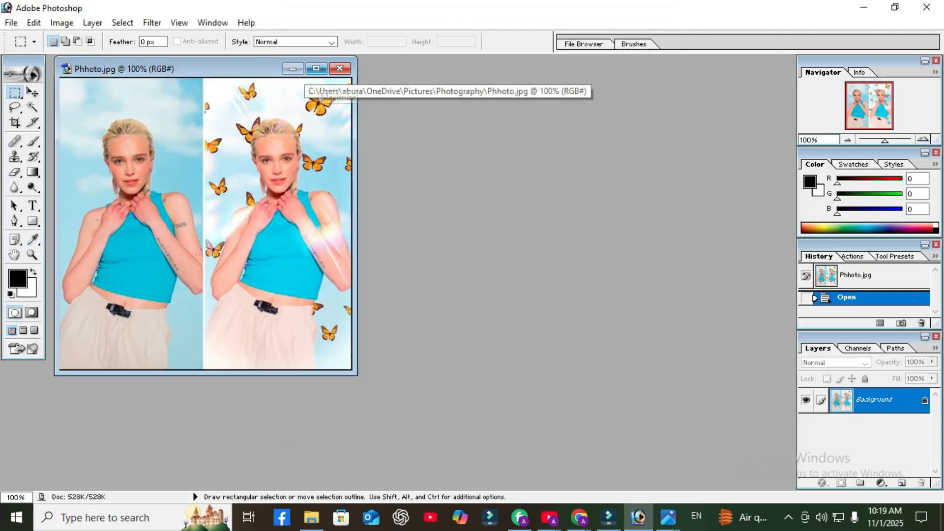
pyautogui.click(316, 69)
pyautogui.scroll(1, 471, 273)
pyautogui.scroll(3, 471, 273)
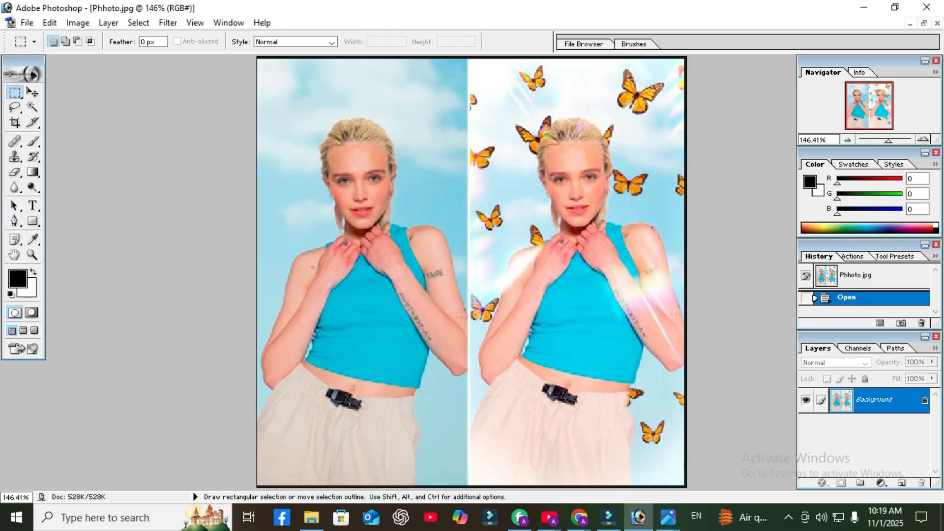
# - Select the whole sky background around the woman in the left half with the Magic Wand at tolerance 32
pyautogui.click(32, 107)
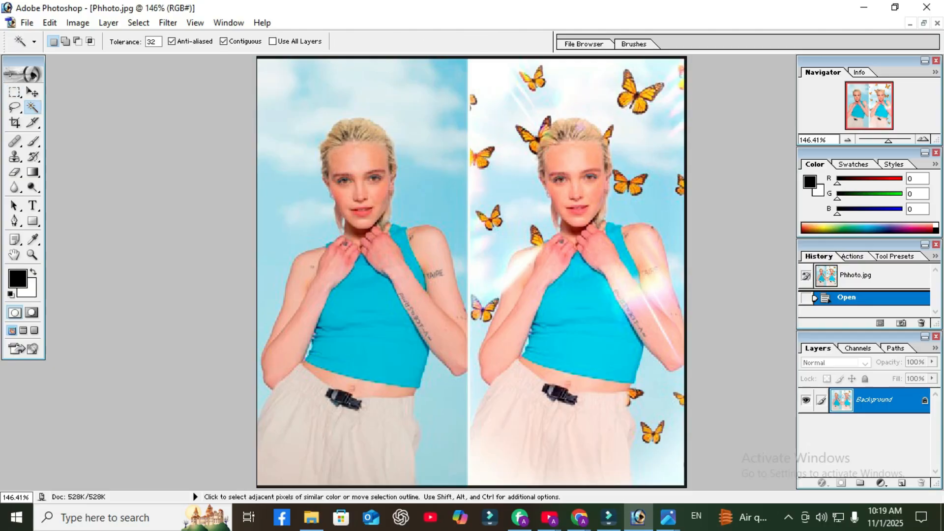
pyautogui.click(296, 180)
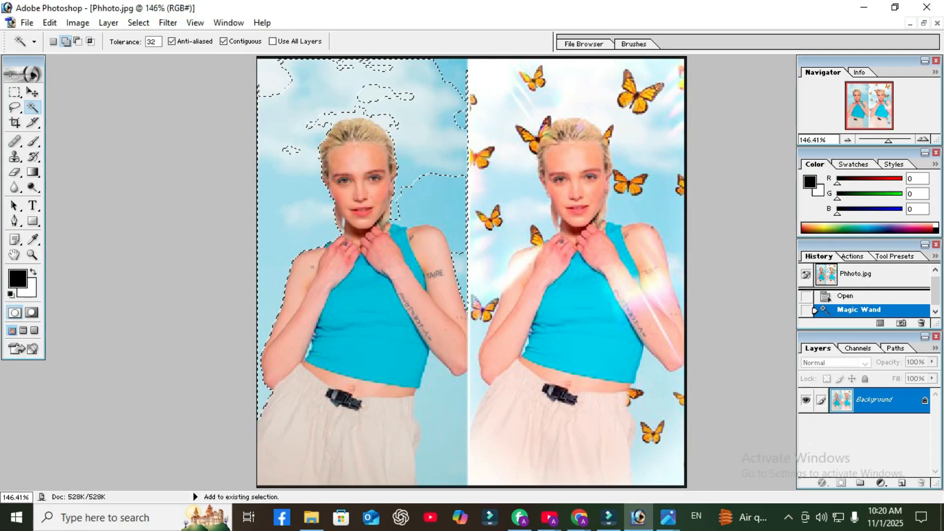
pyautogui.keyDown('shift'); pyautogui.click(374, 94); pyautogui.keyUp('shift')
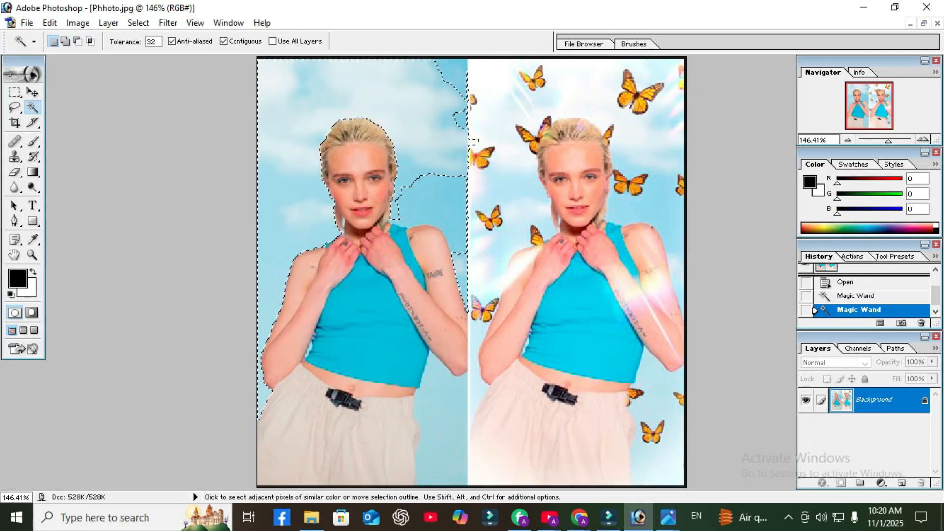
pyautogui.keyDown('shift'); pyautogui.click(454, 76); pyautogui.keyUp('shift')
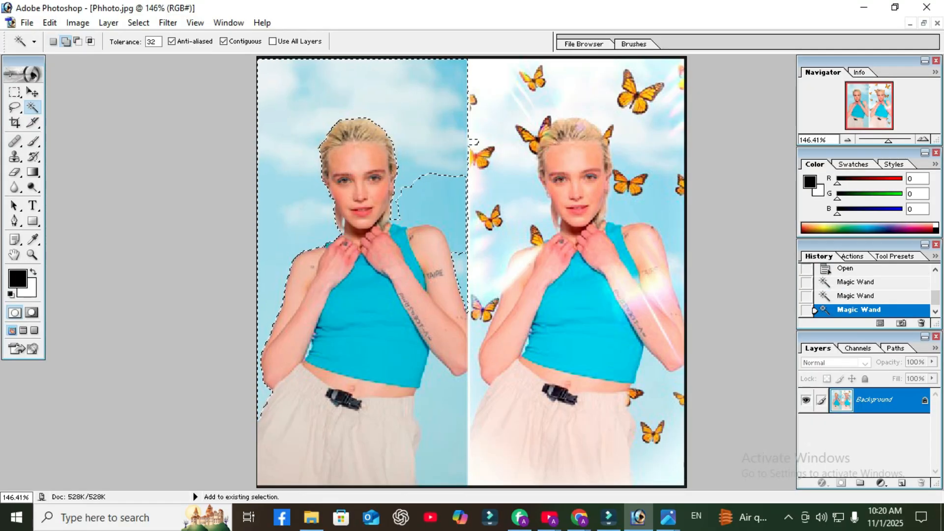
pyautogui.keyDown('shift'); pyautogui.click(471, 142); pyautogui.keyUp('shift')
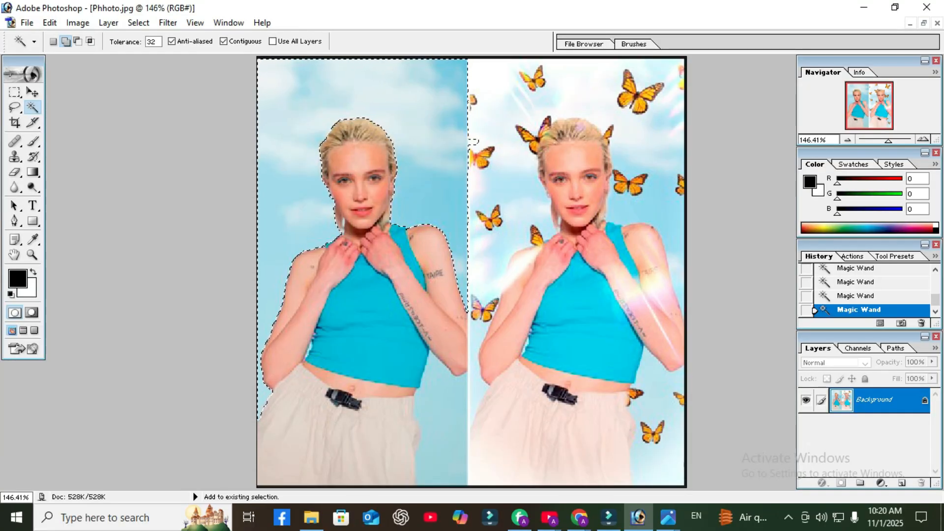
pyautogui.keyDown('shift'); pyautogui.click(473, 141); pyautogui.keyUp('shift')
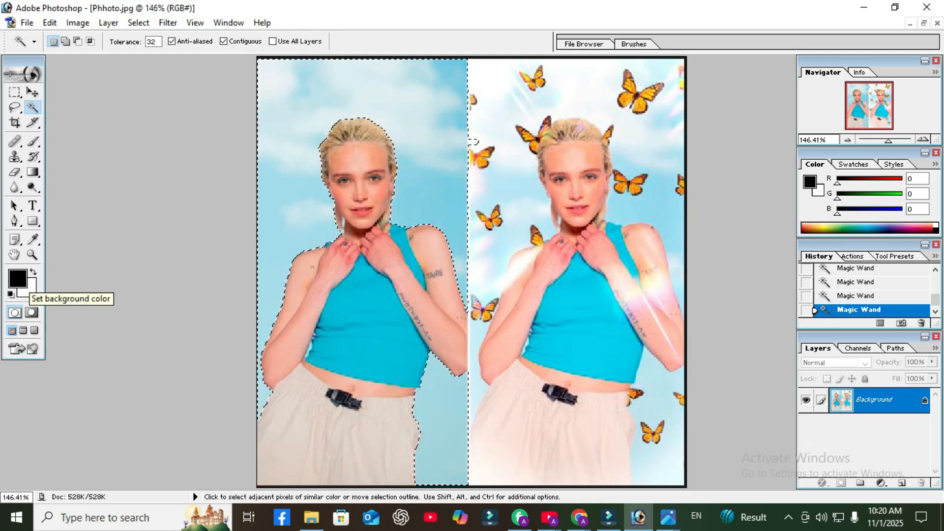
# - Set the background color to blue 0C55FB and fill the selected sky with it
pyautogui.click(24, 289)
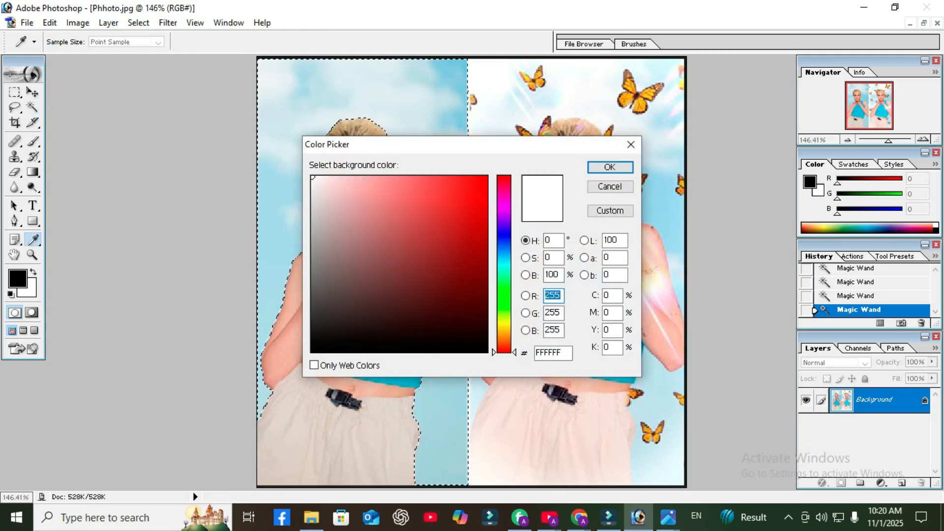
pyautogui.moveTo(504, 236); pyautogui.dragTo(504, 243)
pyautogui.moveTo(479, 193); pyautogui.dragTo(479, 179)
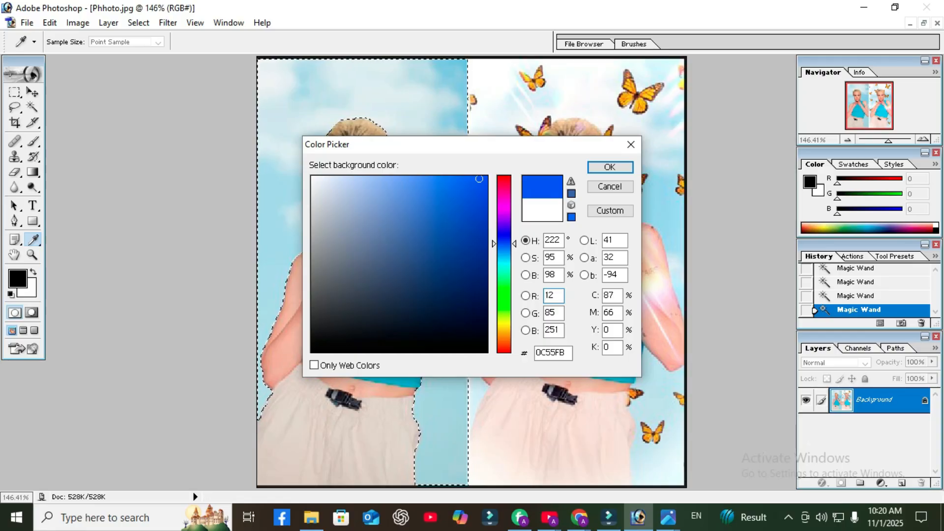
pyautogui.click(610, 167)
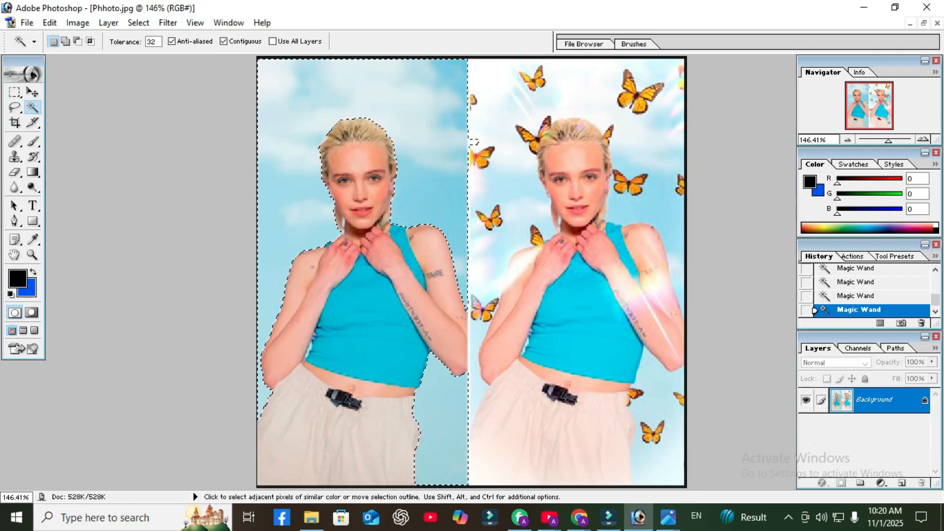
pyautogui.hotkey('ctrl', 'BackSpace')
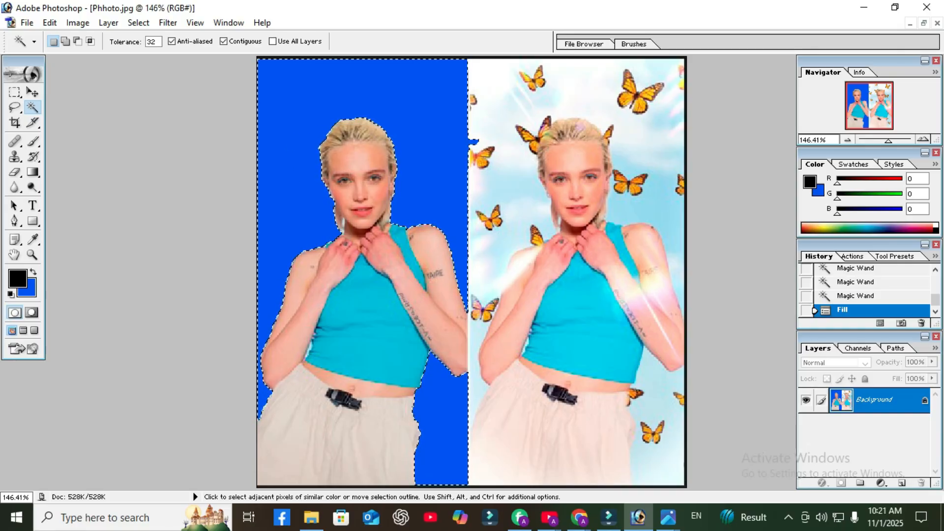
pyautogui.scroll(-1, 471, 272)
pyautogui.scroll(-1, 472, 272)
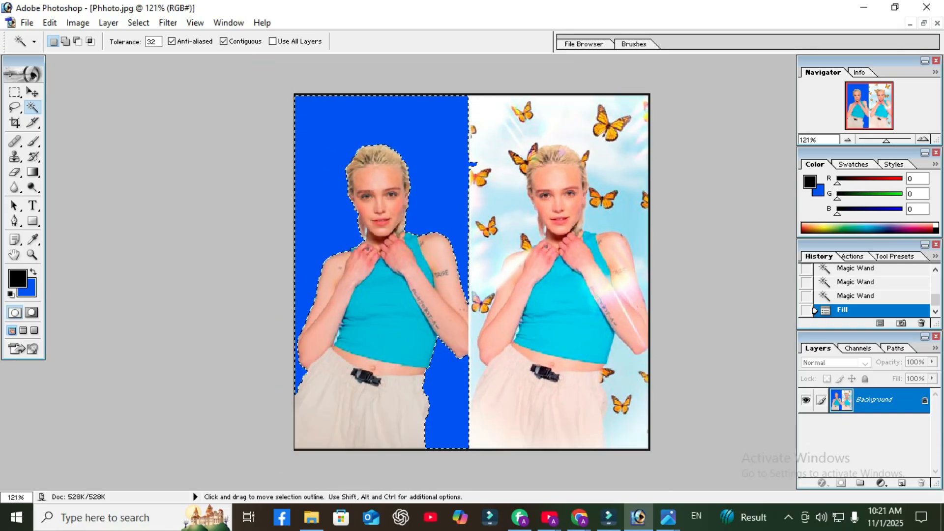
pyautogui.scroll(2, 472, 272)
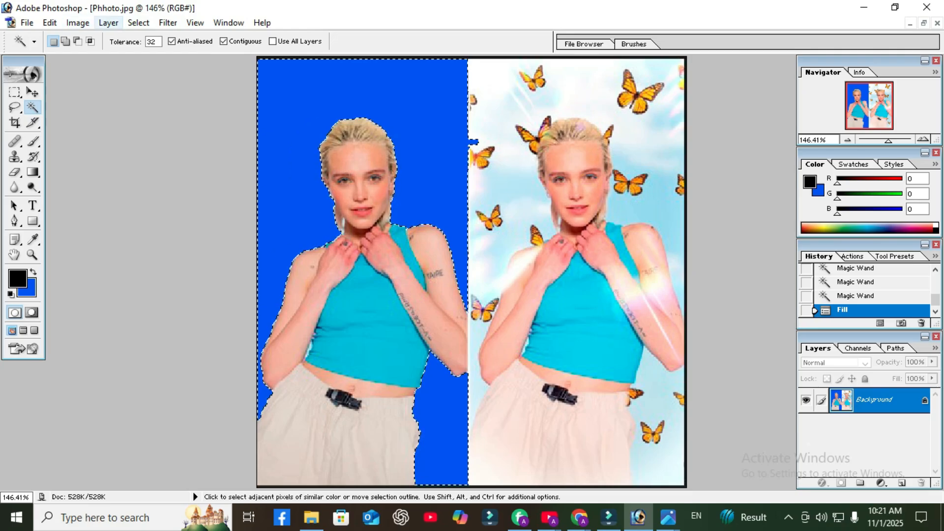
# - Stroke the selection with a centered 1 px purple line (RGB 89, 32, 251) at 100% opacity, and deselect
pyautogui.click(78, 22)
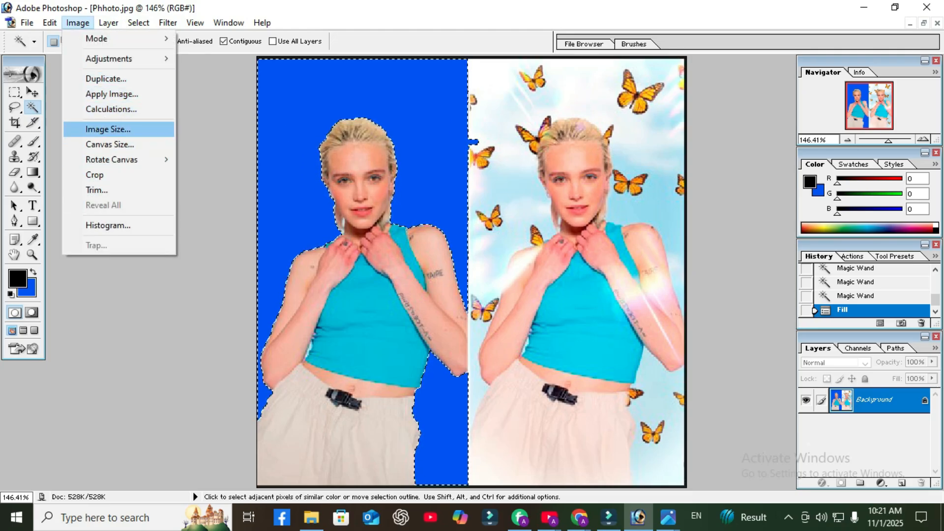
pyautogui.moveTo(109, 59)
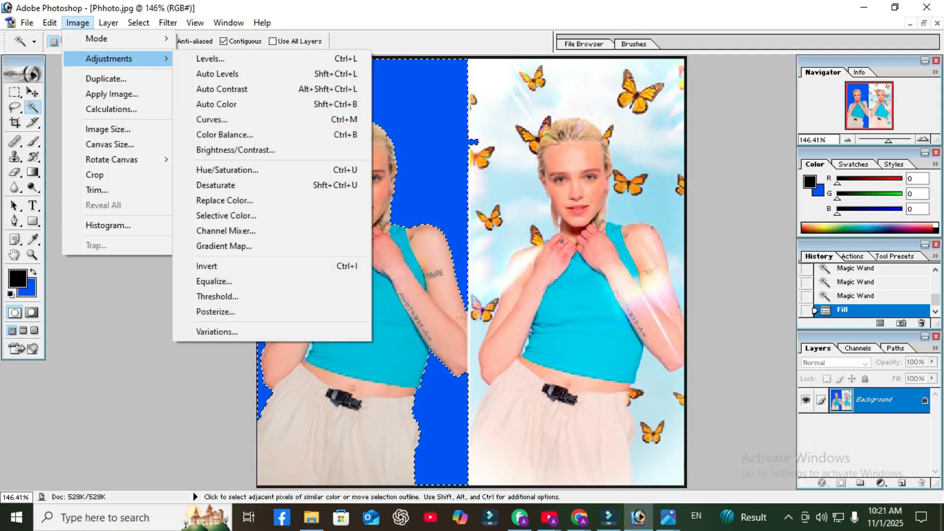
pyautogui.moveTo(50, 23)
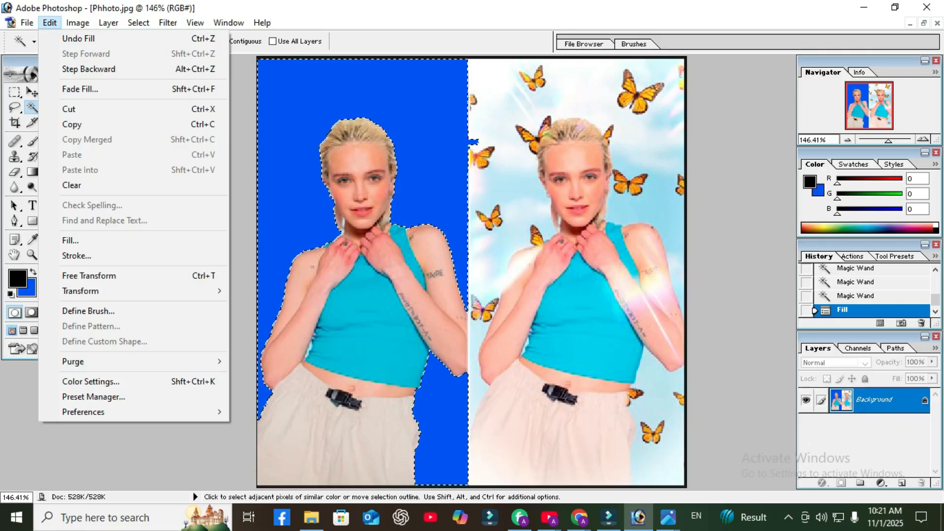
pyautogui.click(49, 23)
pyautogui.click(49, 23)
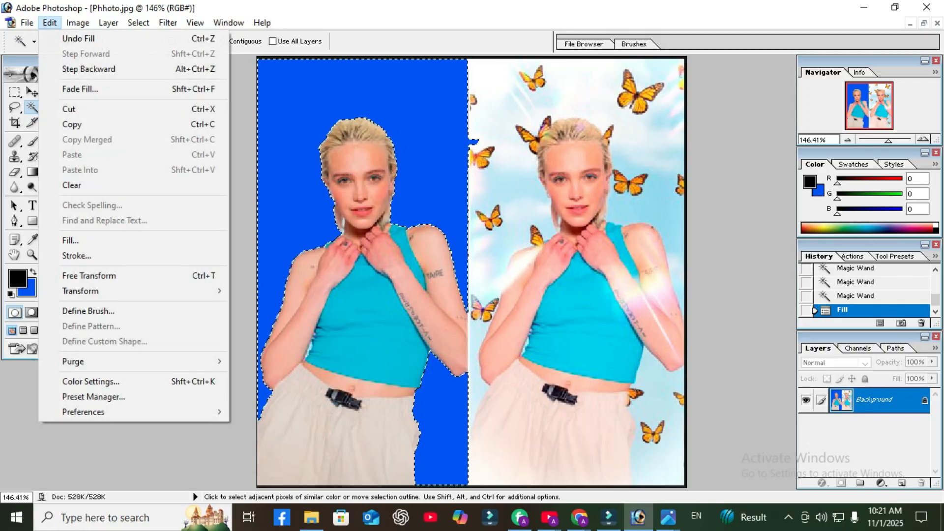
pyautogui.press('Return')
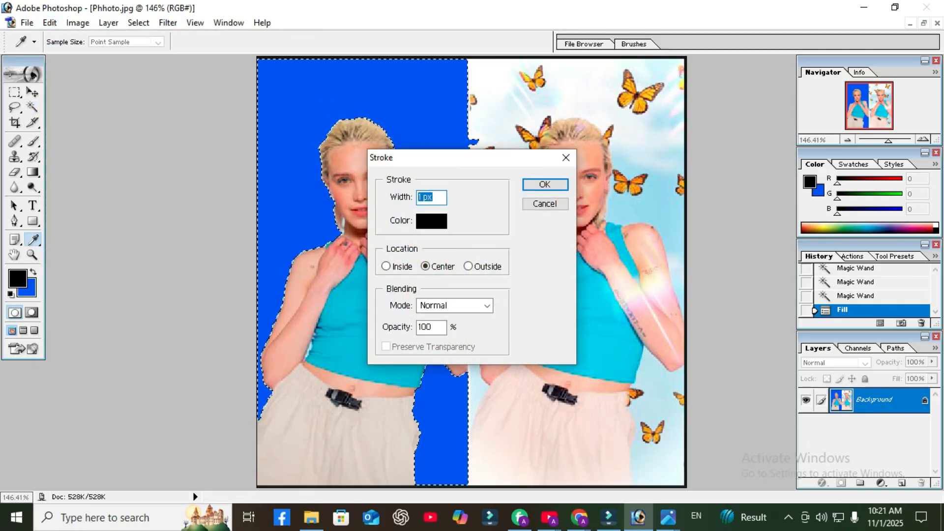
pyautogui.moveTo(452, 158); pyautogui.dragTo(601, 171)
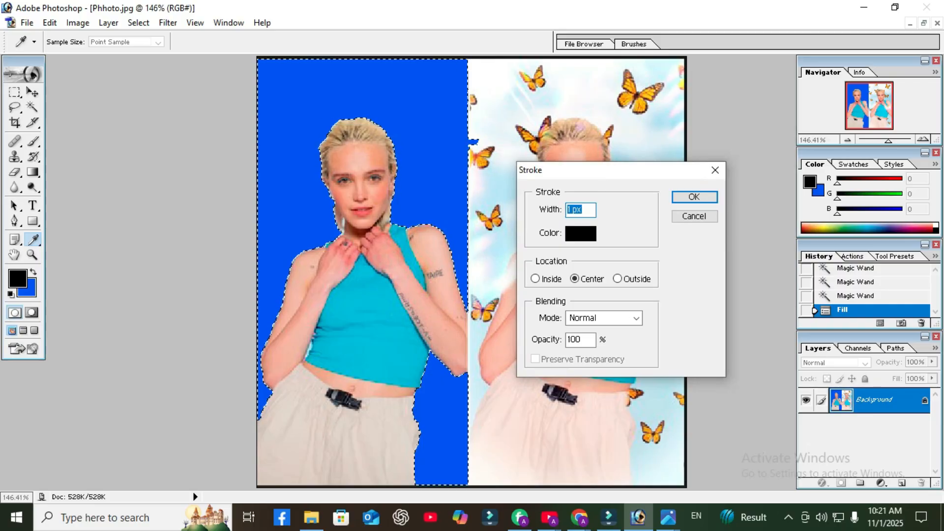
pyautogui.click(581, 233)
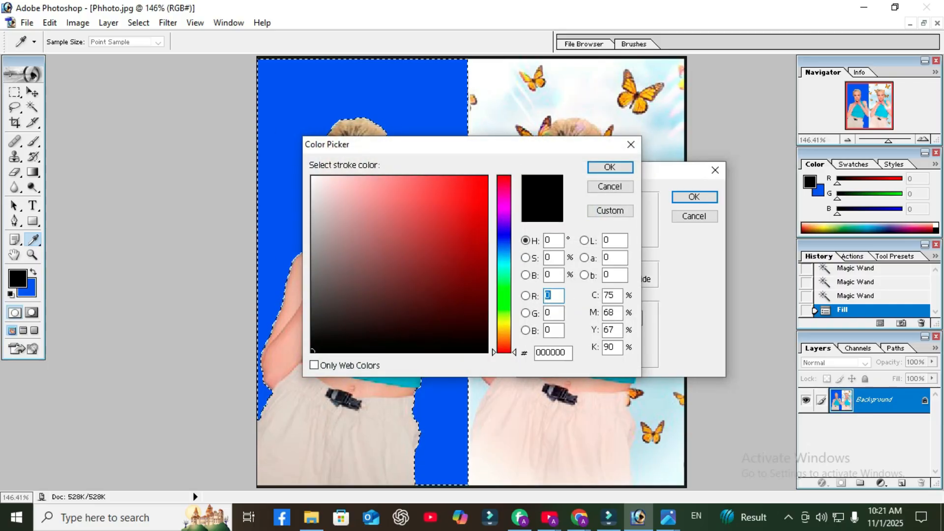
pyautogui.click(504, 234)
pyautogui.click(504, 227)
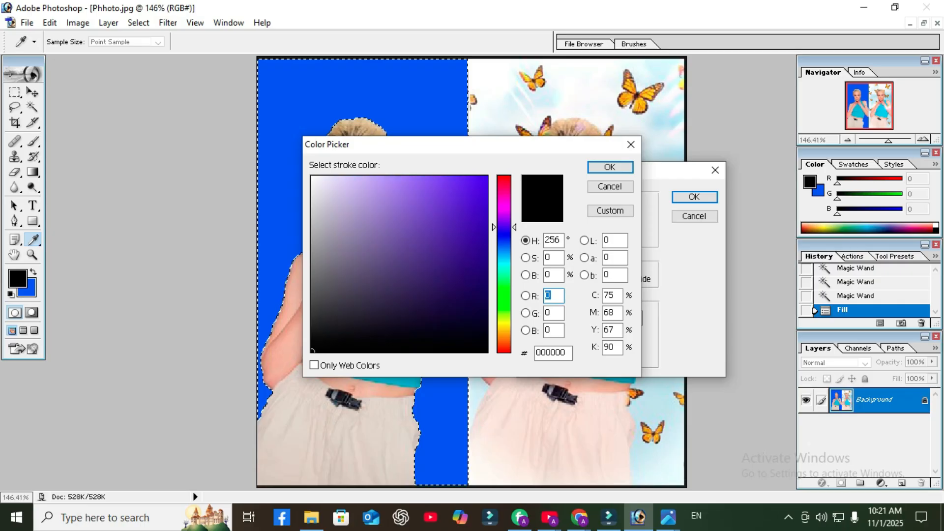
pyautogui.click(465, 179)
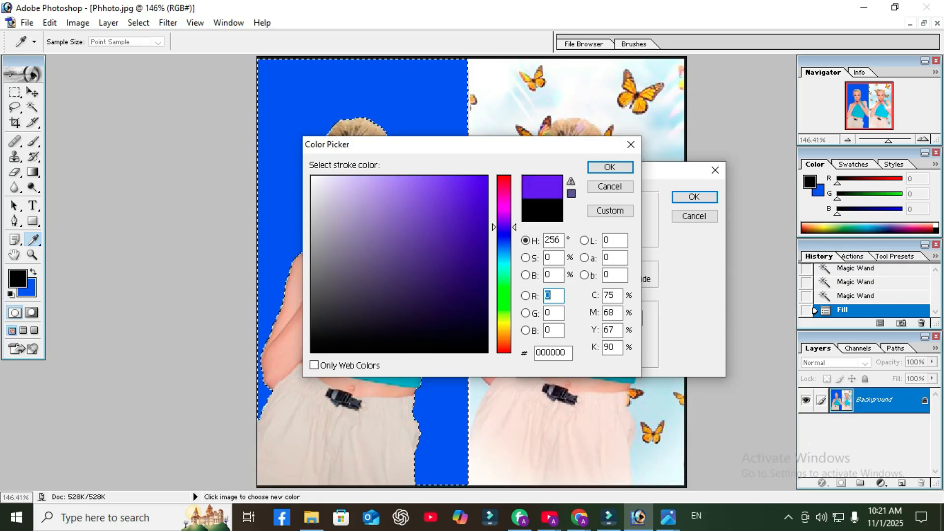
pyautogui.click(610, 167)
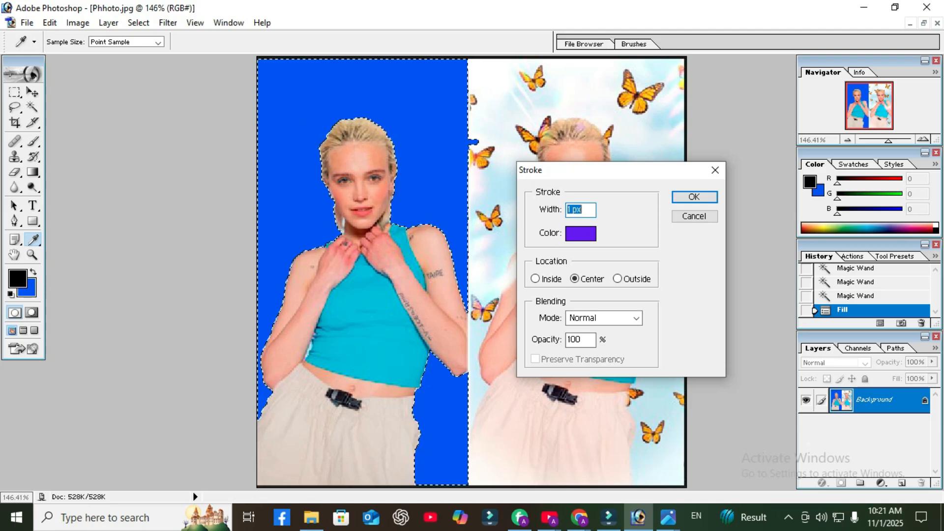
pyautogui.press('Return')
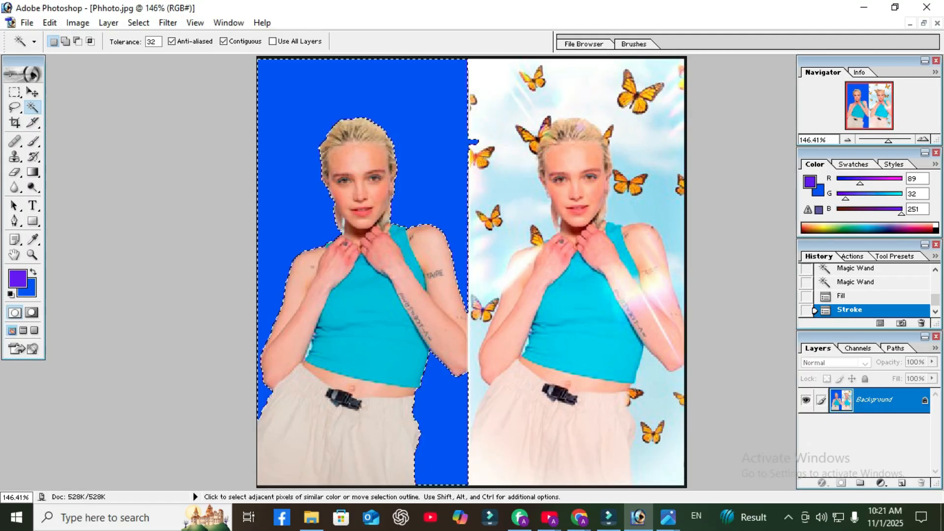
pyautogui.hotkey('ctrl', 'd')
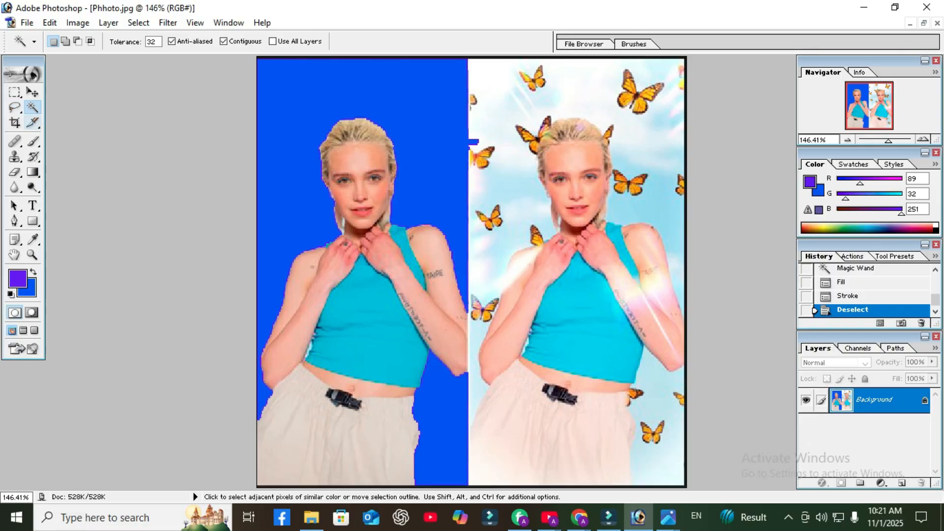
# - Set the Crop tool's width to 1.2 in
pyautogui.click(15, 122)
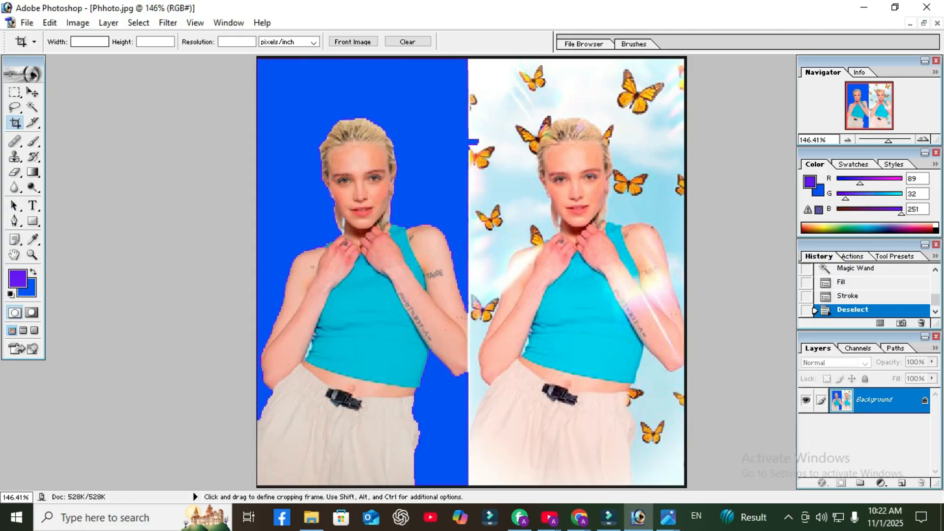
pyautogui.click(90, 42)
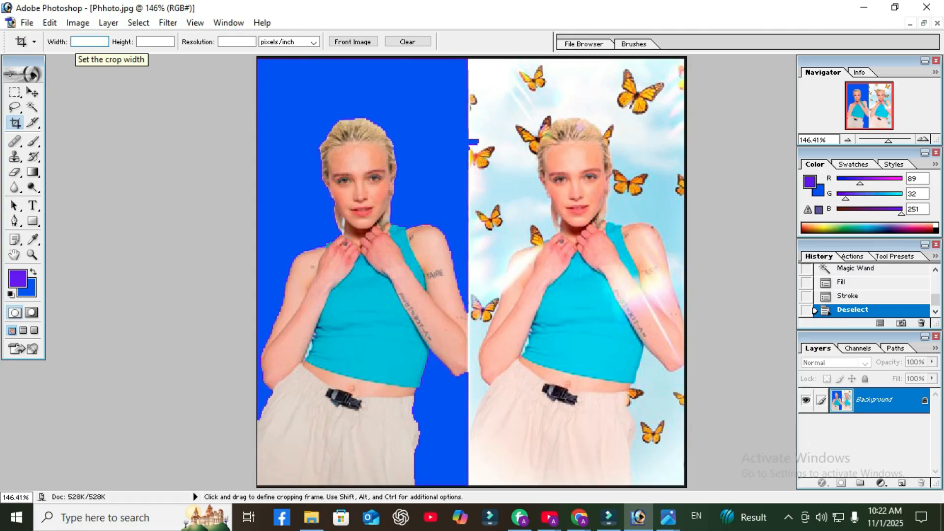
pyautogui.write('1.2')
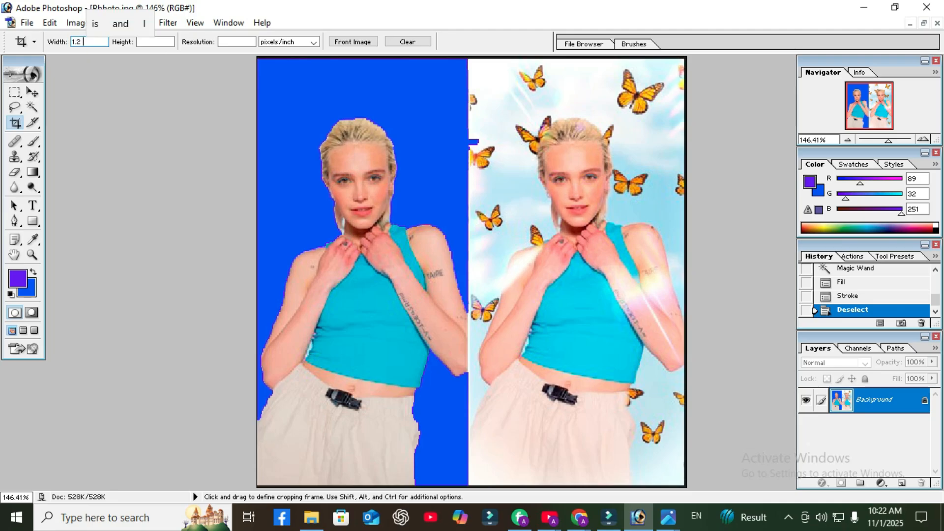
pyautogui.write(' ih')
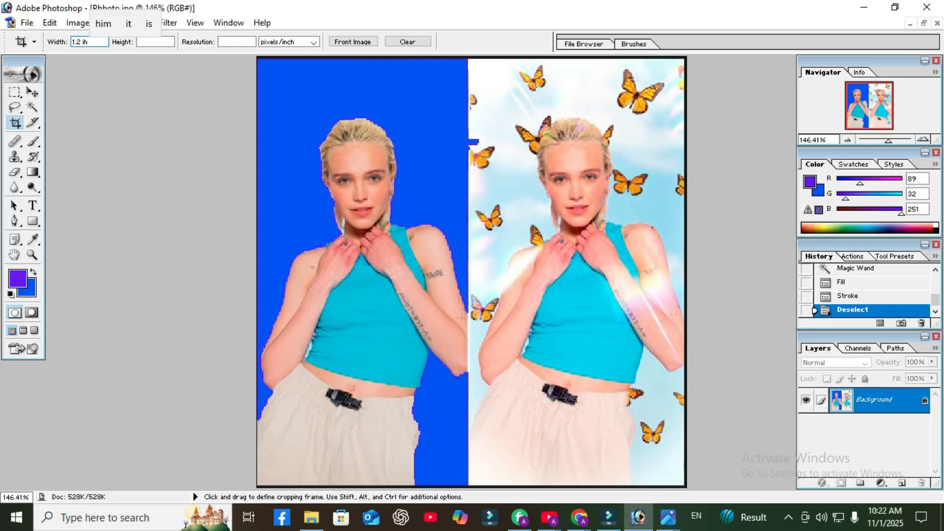
pyautogui.press('BackSpace')
pyautogui.press('BackSpace')
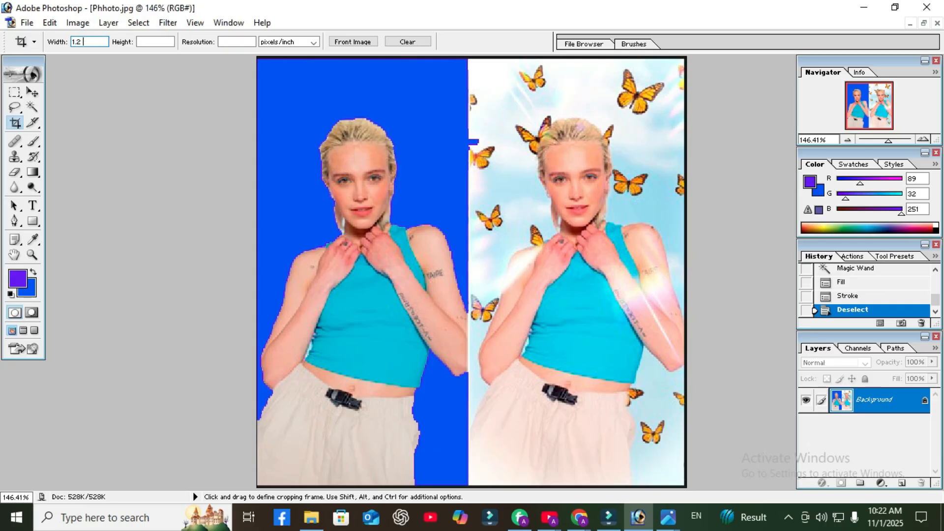
pyautogui.write('in')
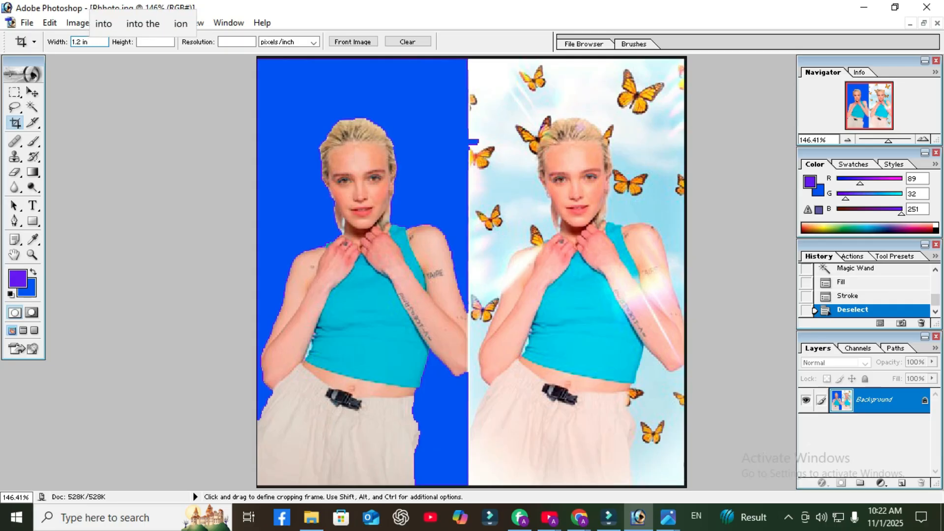
# - Complete the Crop tool's size as 1.2 in wide by 1.5 in high, with a resolution of 300 pixels/inch
pyautogui.write('ch')
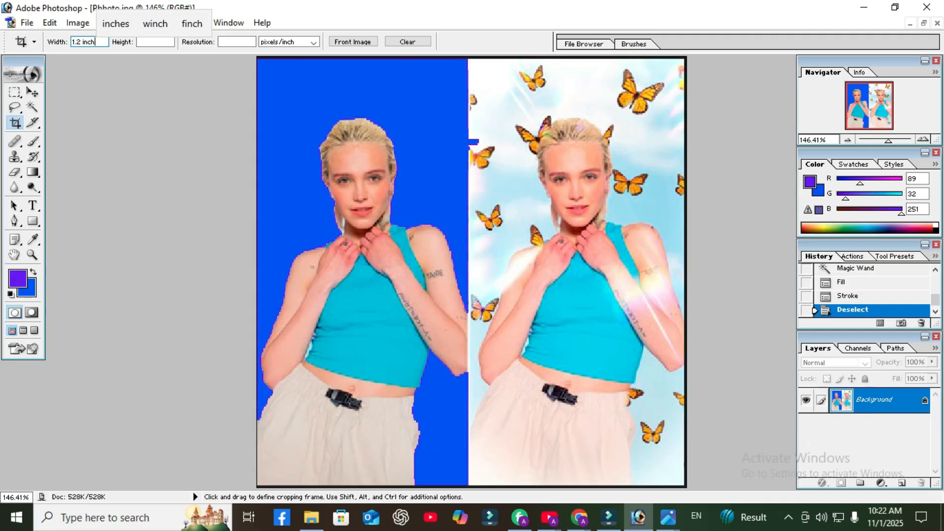
pyautogui.press('Tab')
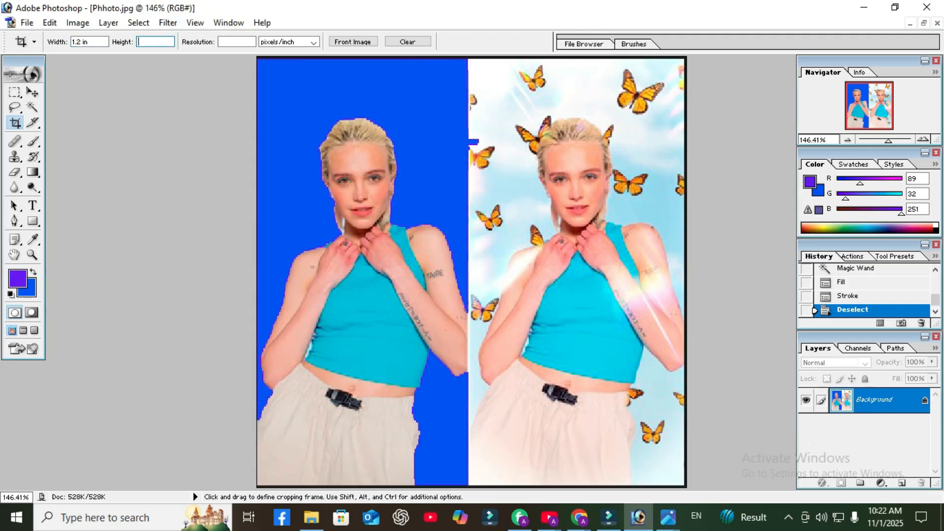
pyautogui.write('1.5 in')
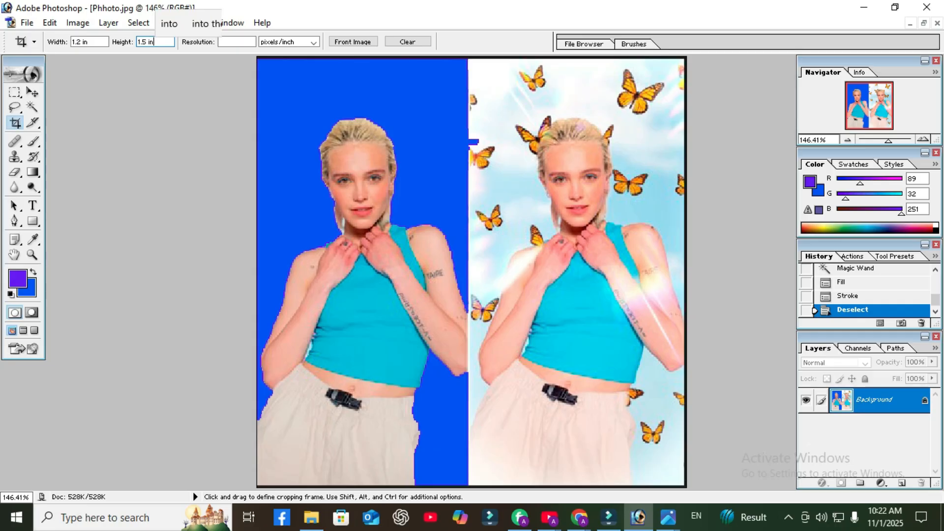
pyautogui.press('Tab')
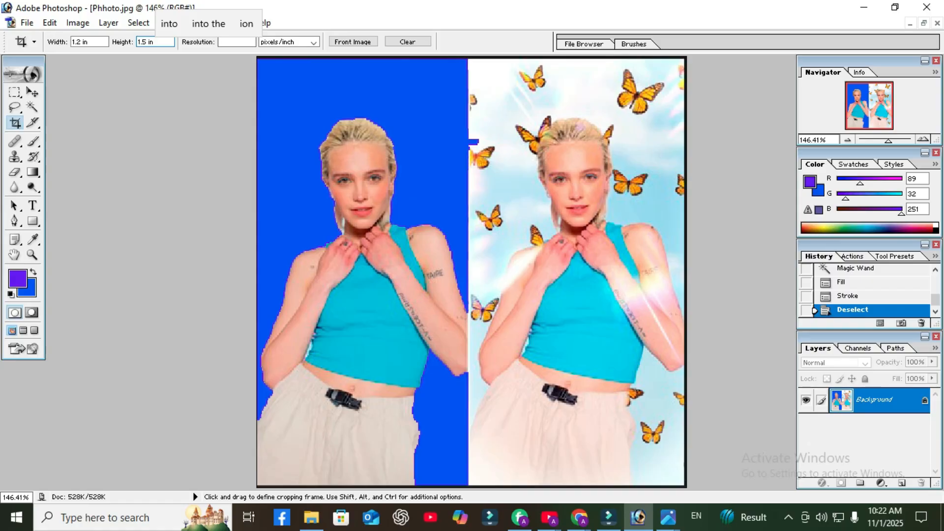
pyautogui.write('300')
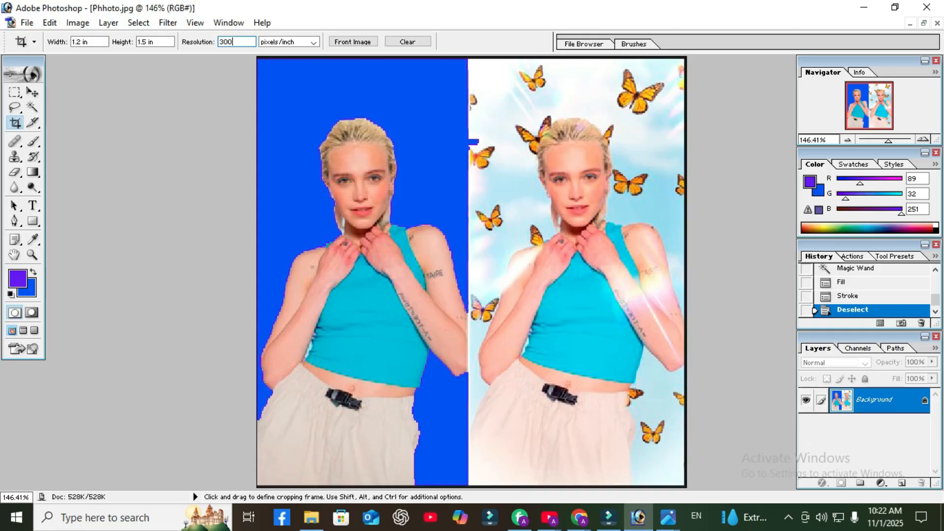
# - Crop the photo to the woman on the blue background, framing her from just above the head to below the elbows
pyautogui.moveTo(295, 157)
pyautogui.mouseDown()
pyautogui.moveTo(446, 295)
pyautogui.moveTo(468, 396)
pyautogui.moveTo(471, 377)
pyautogui.moveTo(446, 344)
pyautogui.mouseUp()
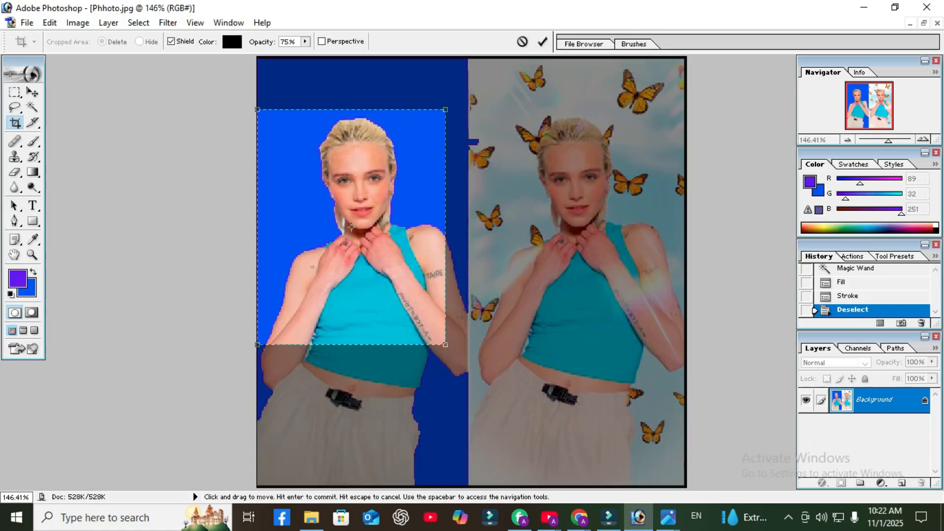
pyautogui.moveTo(351, 226); pyautogui.dragTo(371, 226)
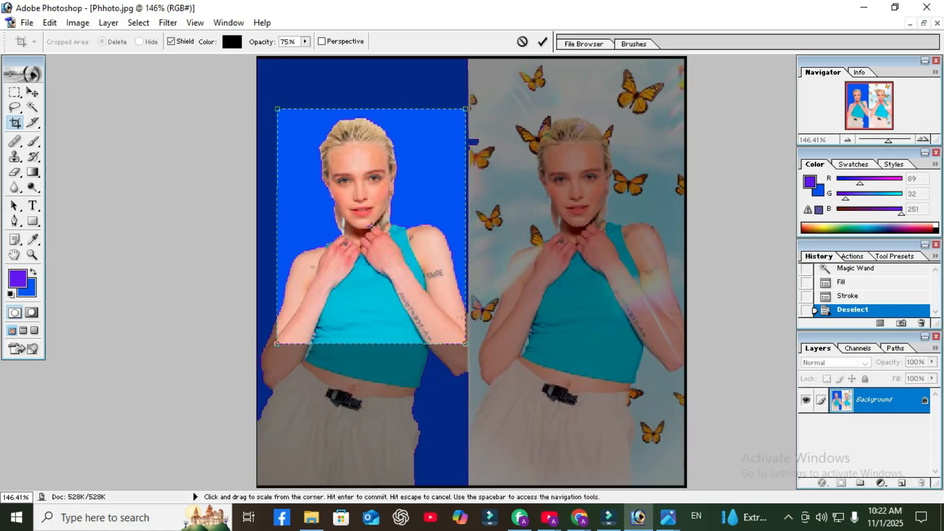
pyautogui.moveTo(277, 344); pyautogui.dragTo(269, 353)
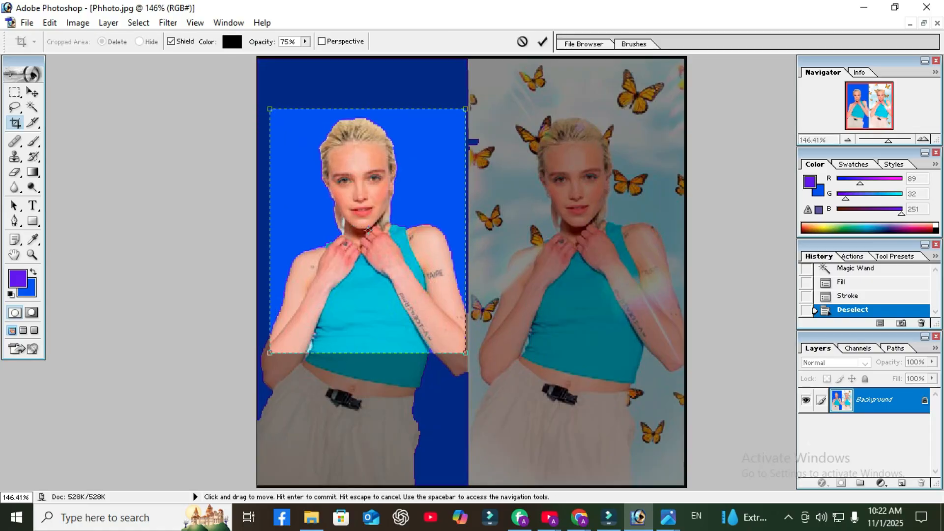
pyautogui.press('Return')
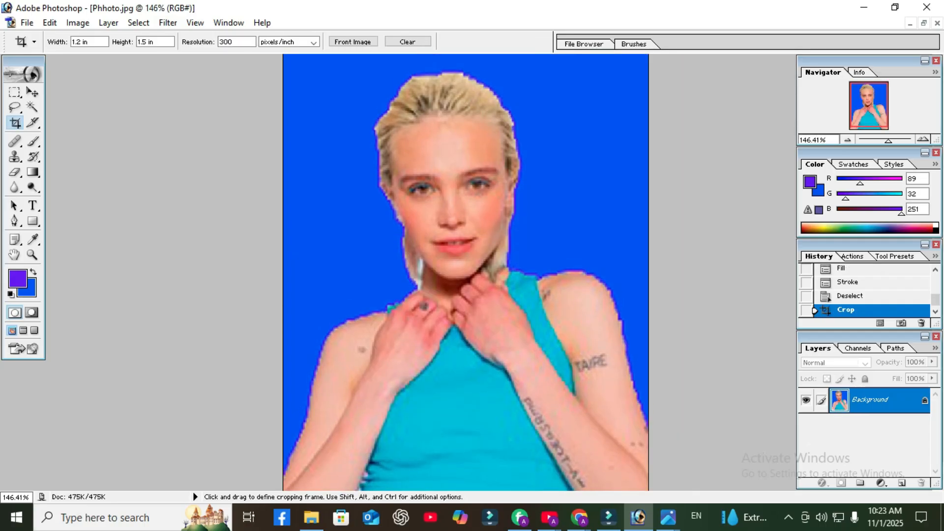
# - Lighten the woman's forehead with the Dodge tool, using a 60 px brush on midtones at 50% exposure
pyautogui.press('ctrl')
pyautogui.hotkey('ctrl', 'alt', '0')
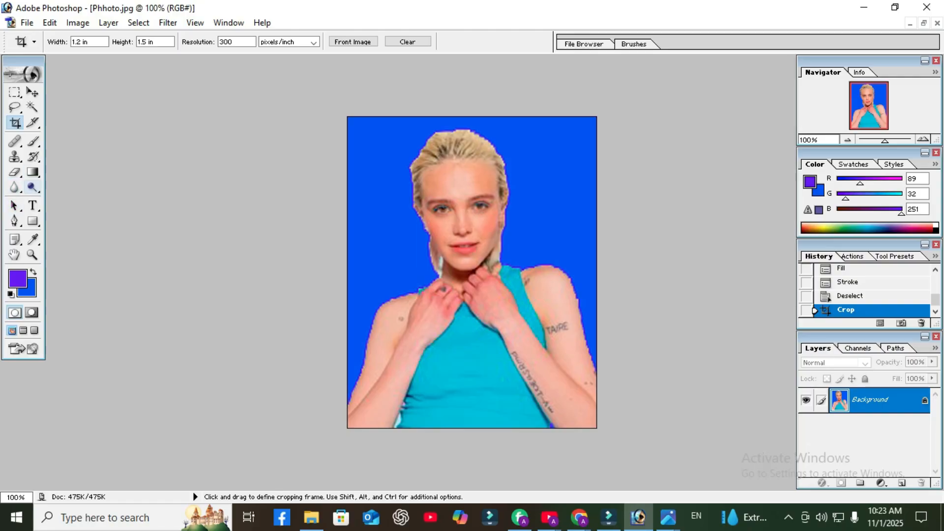
pyautogui.click(32, 188)
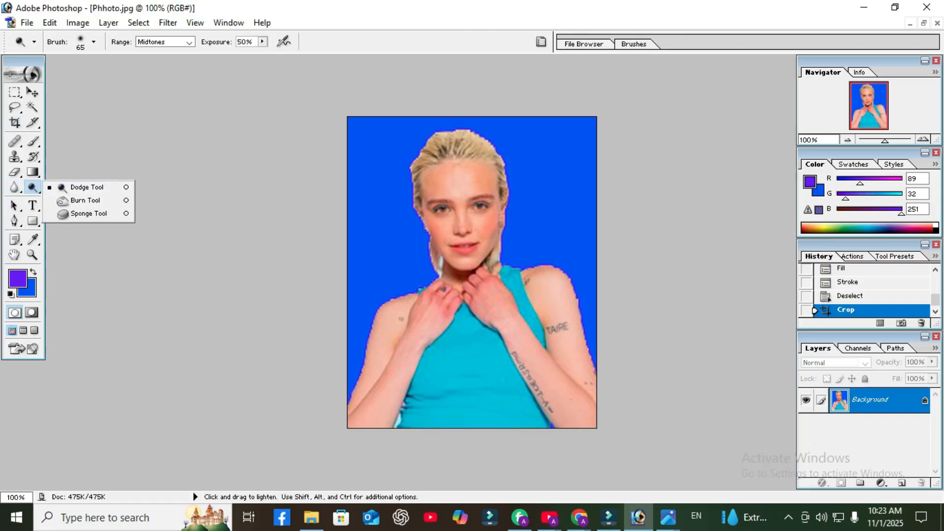
pyautogui.click(123, 187)
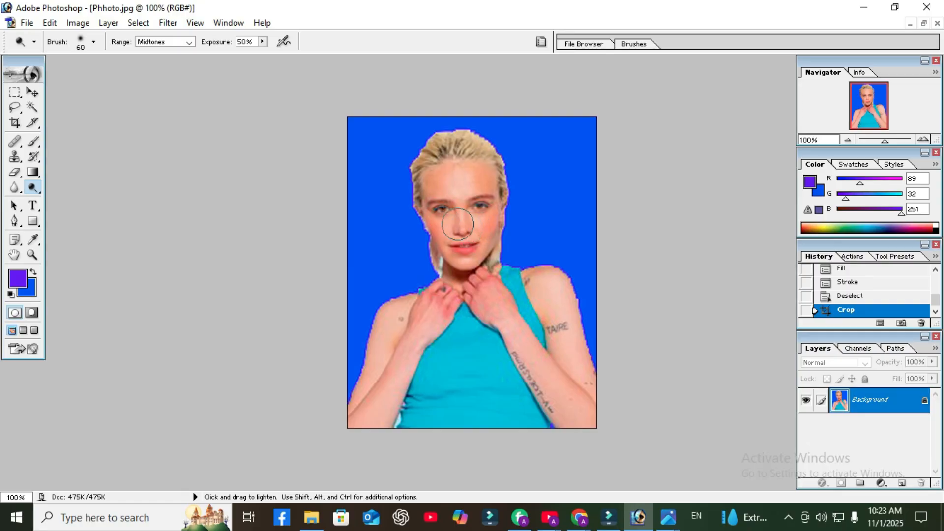
pyautogui.press('[')
pyautogui.moveTo(436, 183)
pyautogui.mouseDown()
pyautogui.moveTo(457, 172)
pyautogui.moveTo(485, 180)
pyautogui.mouseUp()
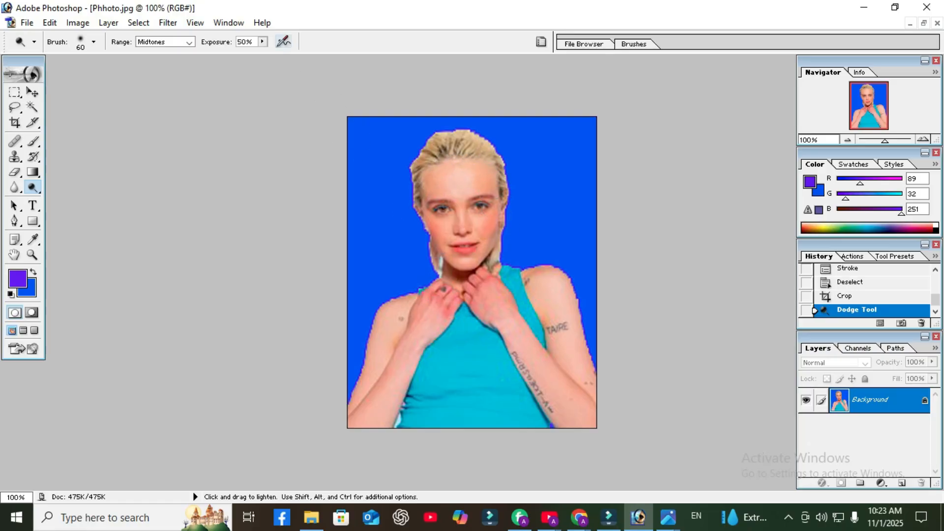
# - Lower the Dodge tool's exposure to 27% and lighten the face, hands and area around the head
pyautogui.click(262, 41)
pyautogui.moveTo(264, 55); pyautogui.dragTo(247, 55)
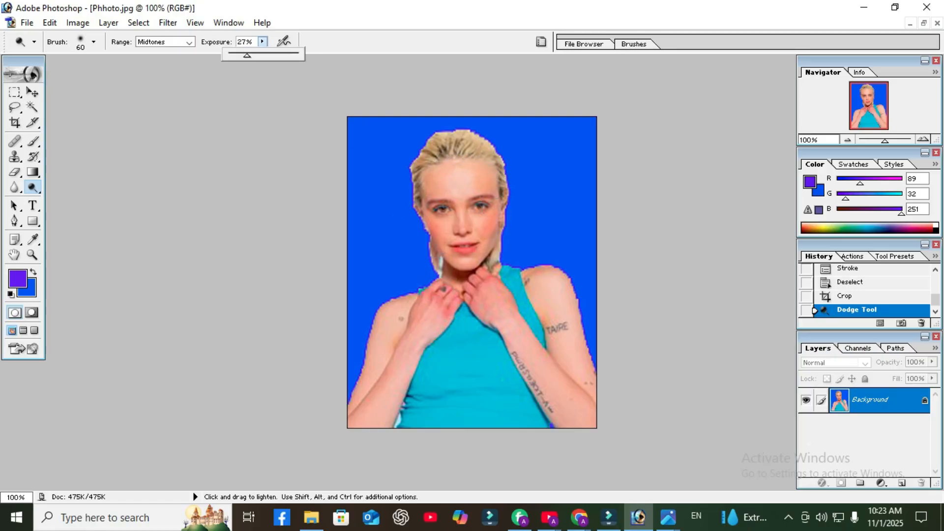
pyautogui.moveTo(441, 241)
pyautogui.mouseDown()
pyautogui.moveTo(432, 207)
pyautogui.moveTo(481, 180)
pyautogui.mouseUp()
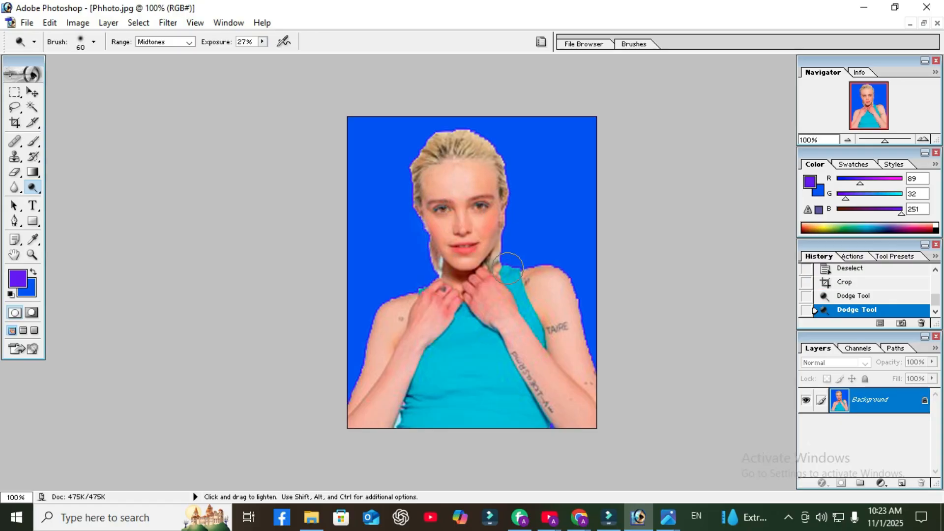
pyautogui.moveTo(468, 281); pyautogui.dragTo(484, 289)
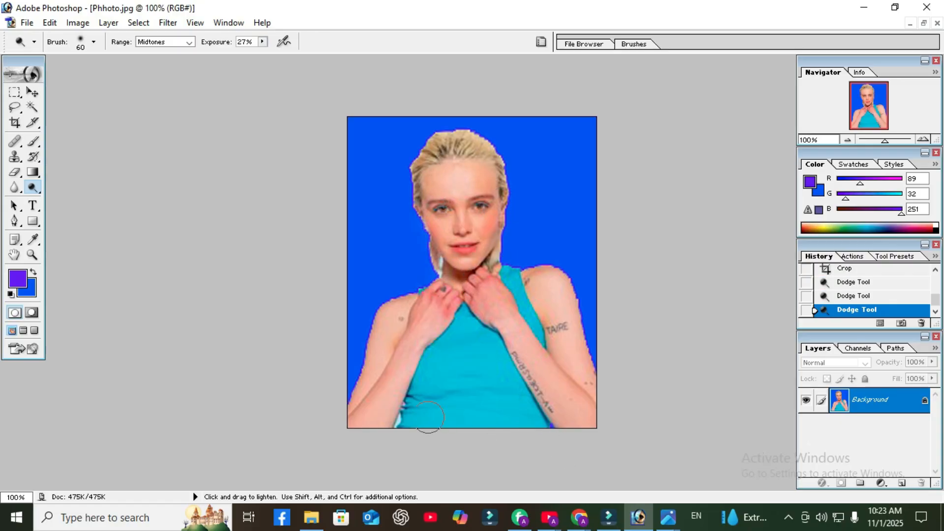
pyautogui.moveTo(494, 244)
pyautogui.mouseDown()
pyautogui.moveTo(521, 179)
pyautogui.moveTo(467, 131)
pyautogui.moveTo(408, 212)
pyautogui.mouseUp()
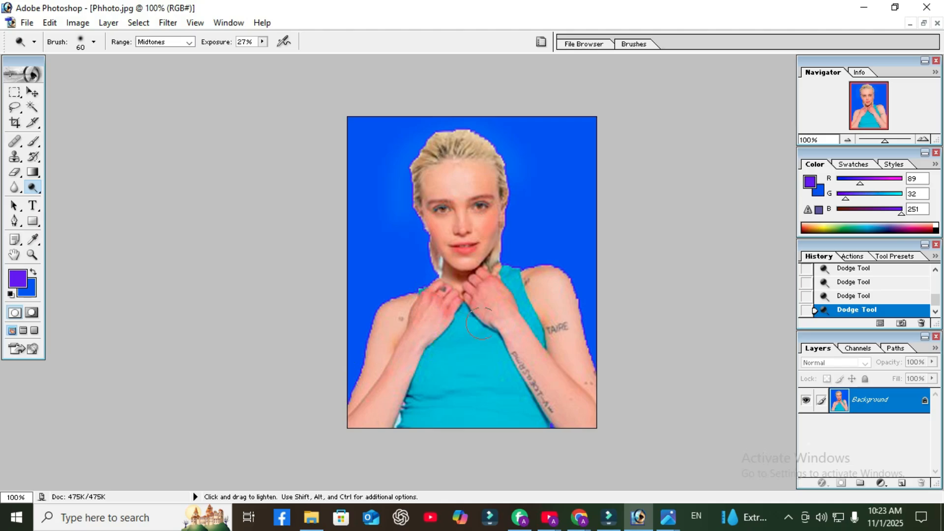
# - Cover the lettered tattoo on the upper arm with shoulder skin, using the Clone Stamp with a 50 px brush
pyautogui.scroll(3, 488, 317)
pyautogui.scroll(1, 489, 317)
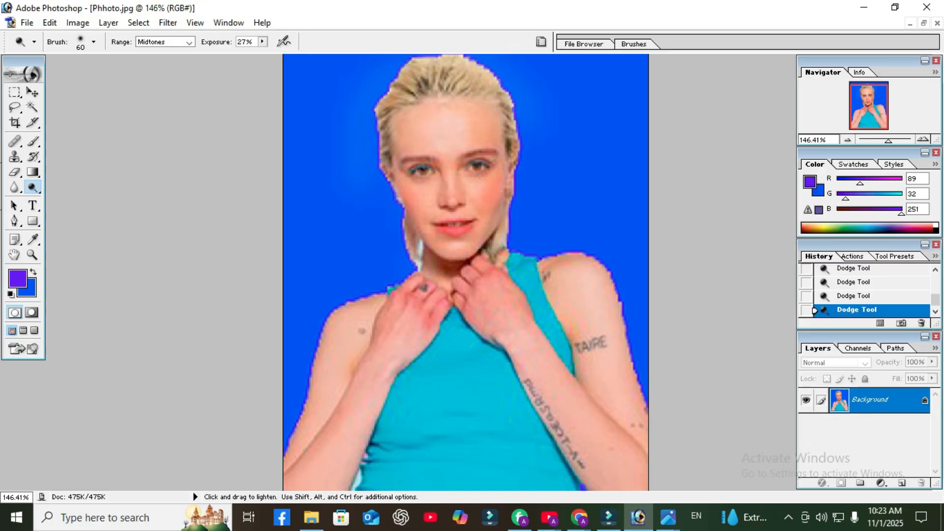
pyautogui.click(15, 158)
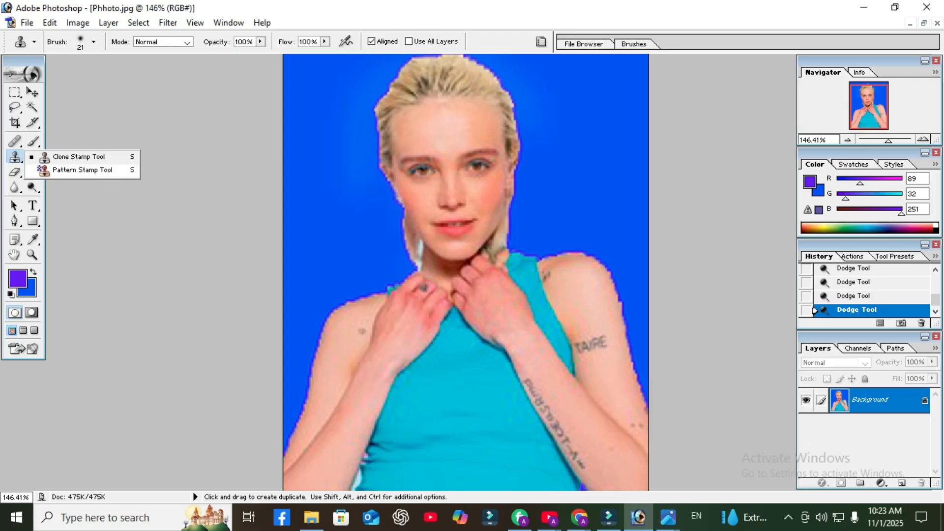
pyautogui.click(93, 157)
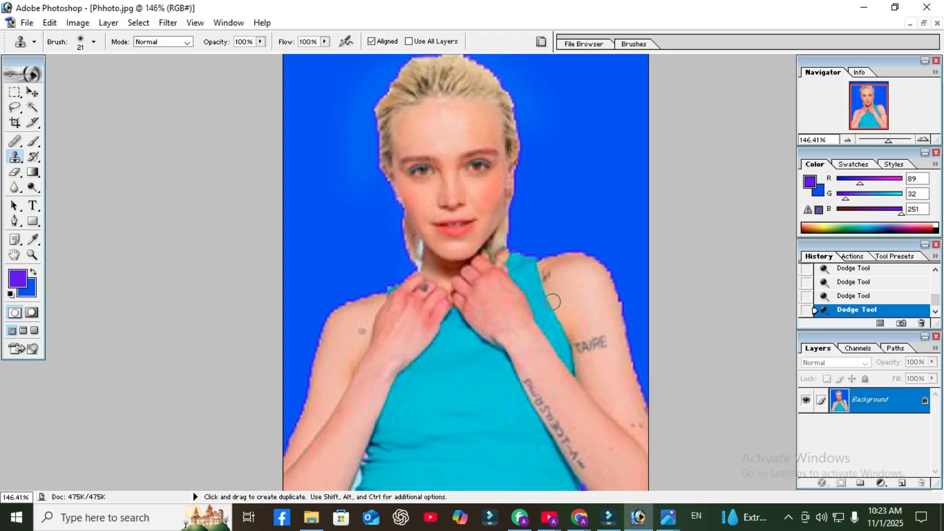
pyautogui.press(']')
pyautogui.press(']')
pyautogui.keyDown('alt'); pyautogui.click(594, 308); pyautogui.keyUp('alt')
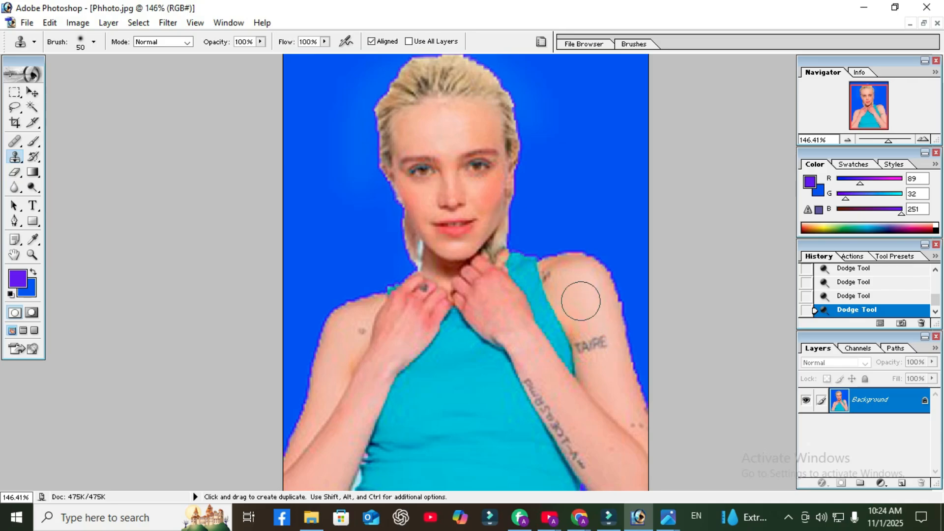
pyautogui.moveTo(581, 301)
pyautogui.mouseDown()
pyautogui.moveTo(586, 333)
pyautogui.moveTo(598, 340)
pyautogui.moveTo(587, 352)
pyautogui.mouseUp()
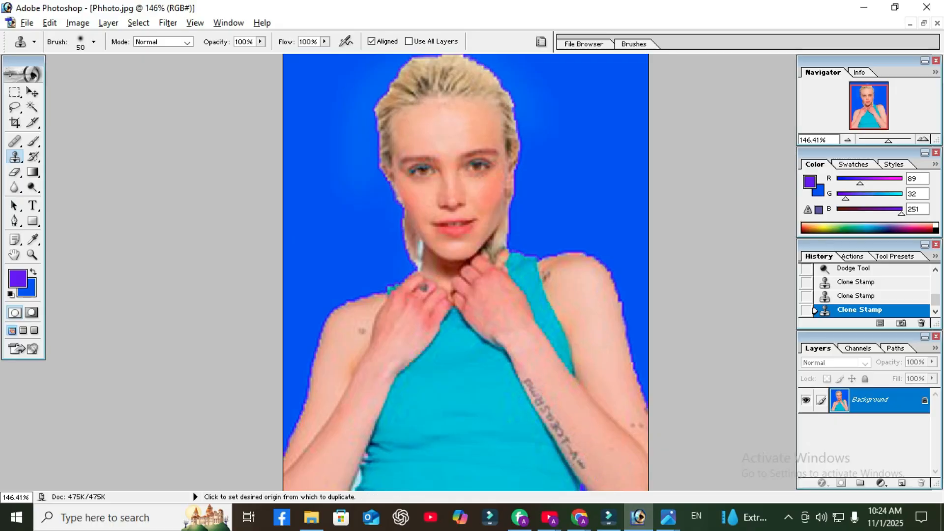
# - Clone clean arm skin over the long lettered tattoo running along the forearm
pyautogui.moveTo(613, 467)
pyautogui.mouseDown()
pyautogui.moveTo(586, 452)
pyautogui.moveTo(592, 461)
pyautogui.moveTo(542, 373)
pyautogui.moveTo(588, 460)
pyautogui.mouseUp()
pyautogui.keyDown('alt'); pyautogui.click(609, 450); pyautogui.keyUp('alt')
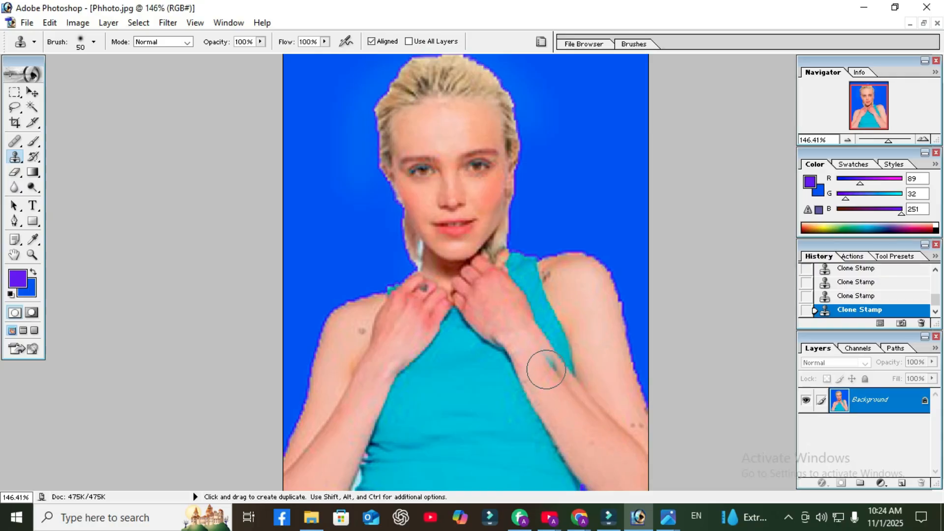
pyautogui.click(544, 370)
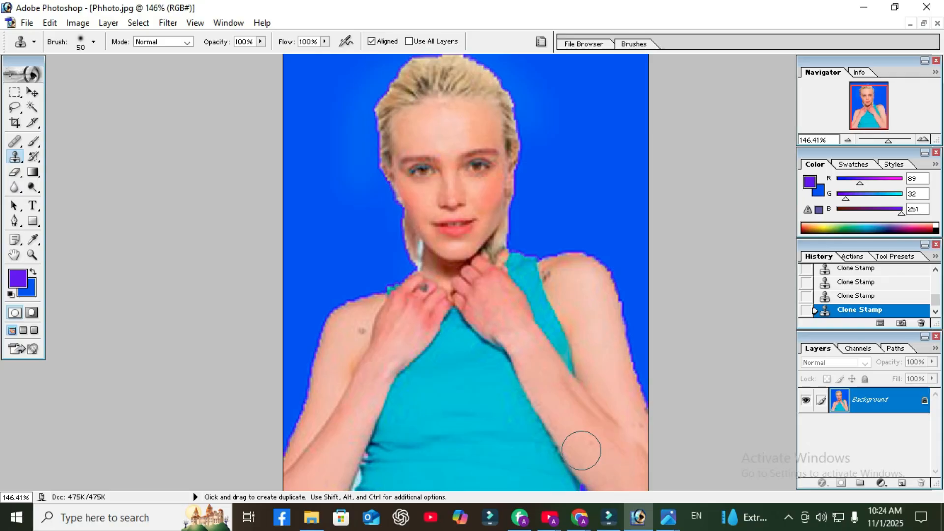
pyautogui.hotkey('ctrl', 'z')
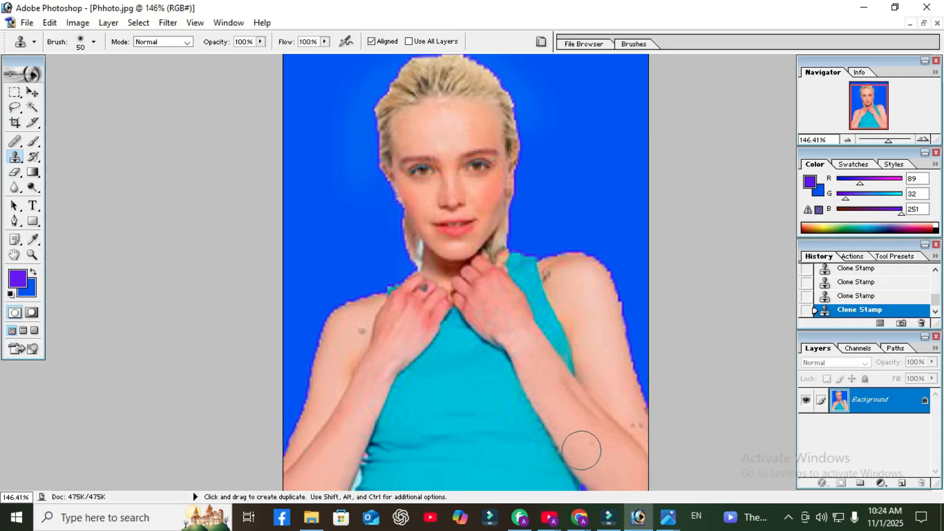
# - Reduce the clone brush to 20 px and cover the small shoulder spot and the dark mark on the finger with skin
pyautogui.press('[')
pyautogui.press('[')
pyautogui.press('[')
pyautogui.press('[')
pyautogui.press('[')
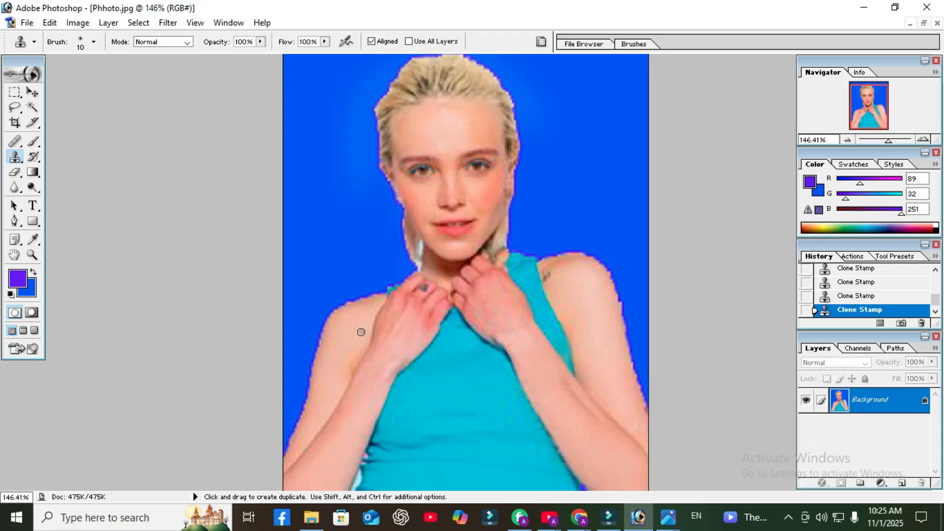
pyautogui.press(']')
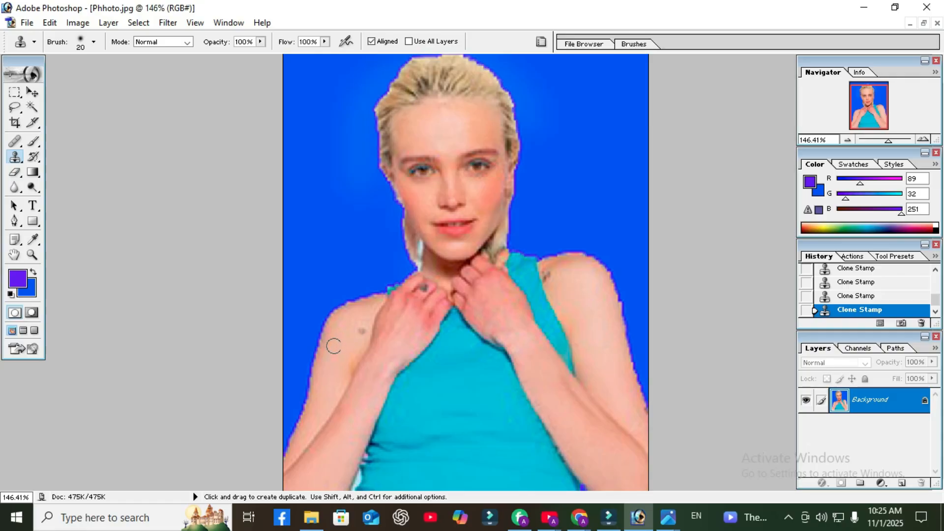
pyautogui.keyDown('alt'); pyautogui.click(339, 345); pyautogui.keyUp('alt')
pyautogui.moveTo(359, 327); pyautogui.dragTo(362, 333)
pyautogui.click(423, 289)
pyautogui.click(427, 287)
# - Set the Clone Stamp to 18% opacity and 23% flow with a 40 px brush
pyautogui.scroll(2, 432, 258)
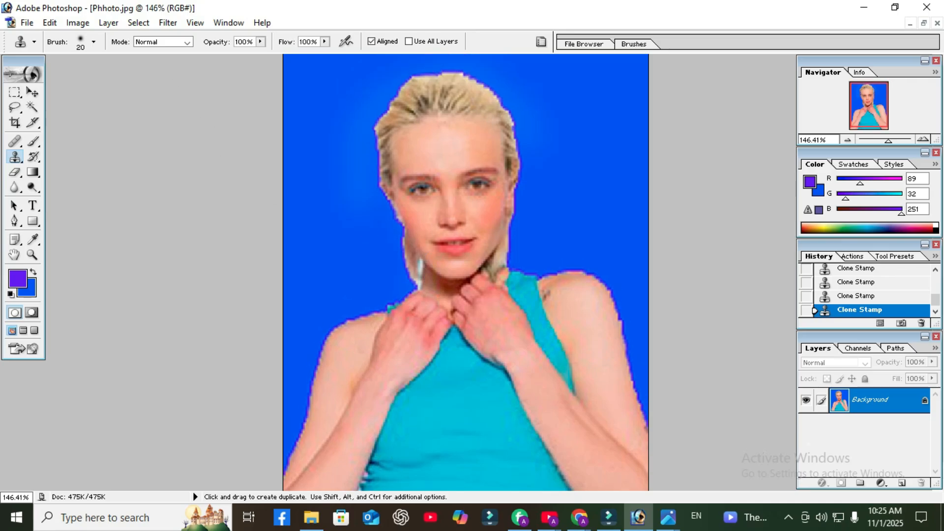
pyautogui.click(260, 42)
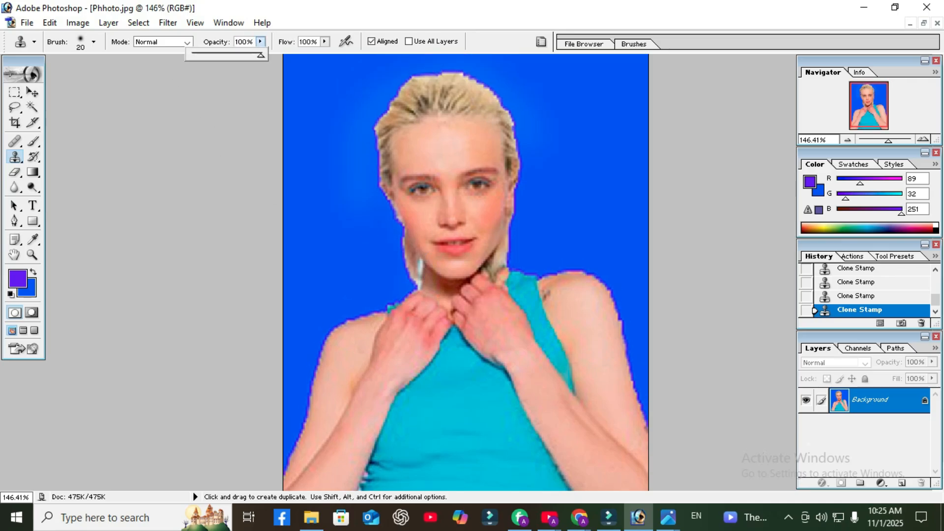
pyautogui.moveTo(261, 55); pyautogui.dragTo(204, 56)
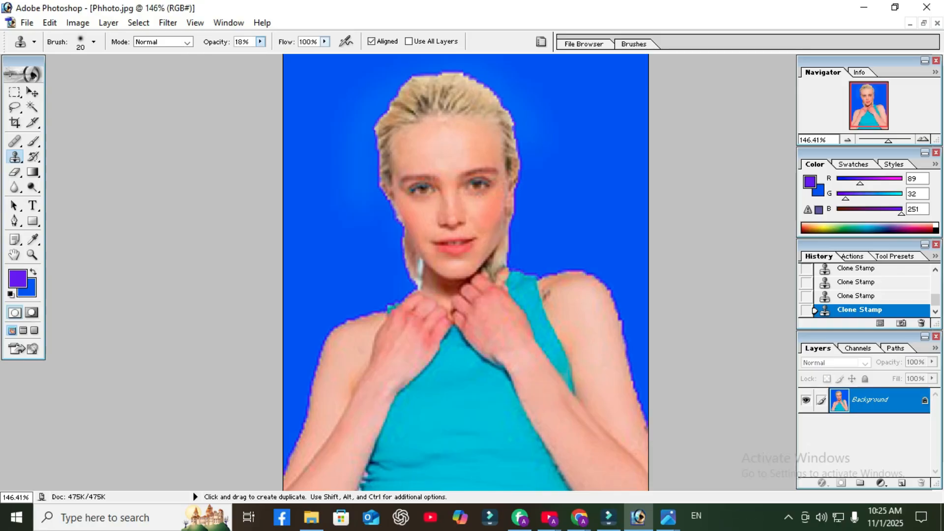
pyautogui.click(325, 42)
pyautogui.moveTo(325, 56); pyautogui.dragTo(272, 56)
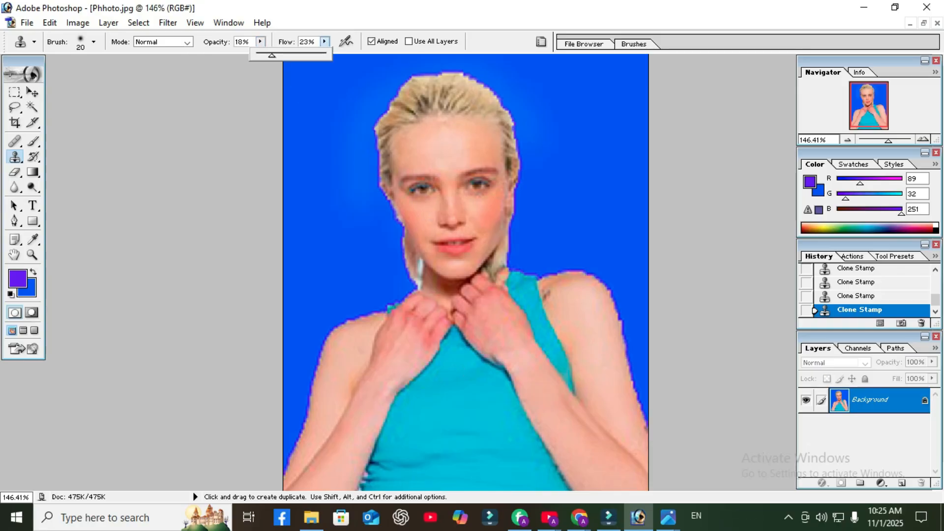
pyautogui.click(339, 389)
pyautogui.press(']')
pyautogui.press(']')
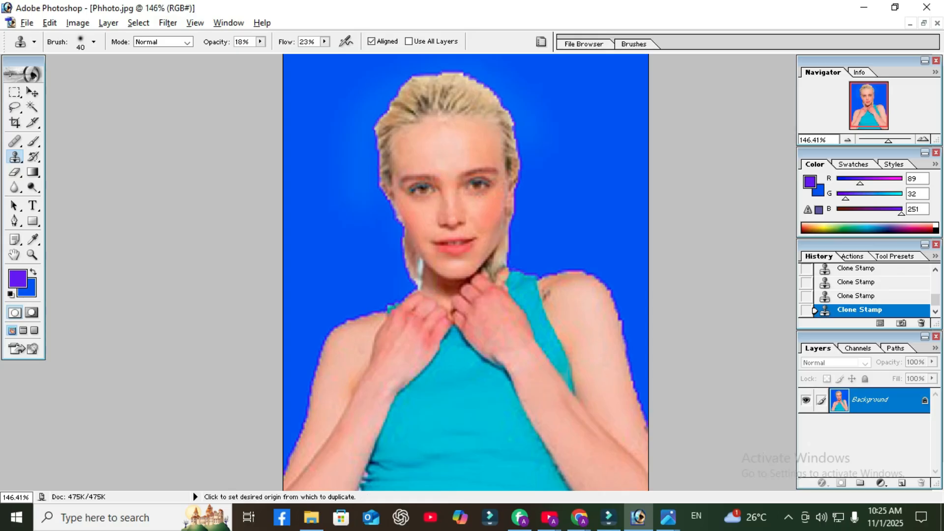
# - Try to smooth the forehead and hairline with faint Clone Stamp strokes, and undo those strokes
pyautogui.moveTo(485, 230)
pyautogui.mouseDown()
pyautogui.moveTo(490, 187)
pyautogui.moveTo(470, 148)
pyautogui.moveTo(453, 143)
pyautogui.moveTo(471, 144)
pyautogui.mouseUp()
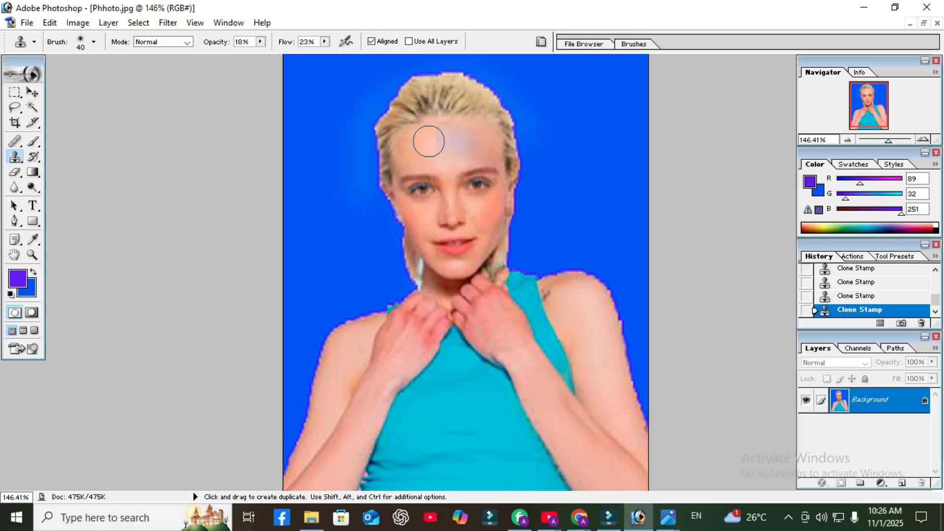
pyautogui.moveTo(440, 92); pyautogui.dragTo(435, 124)
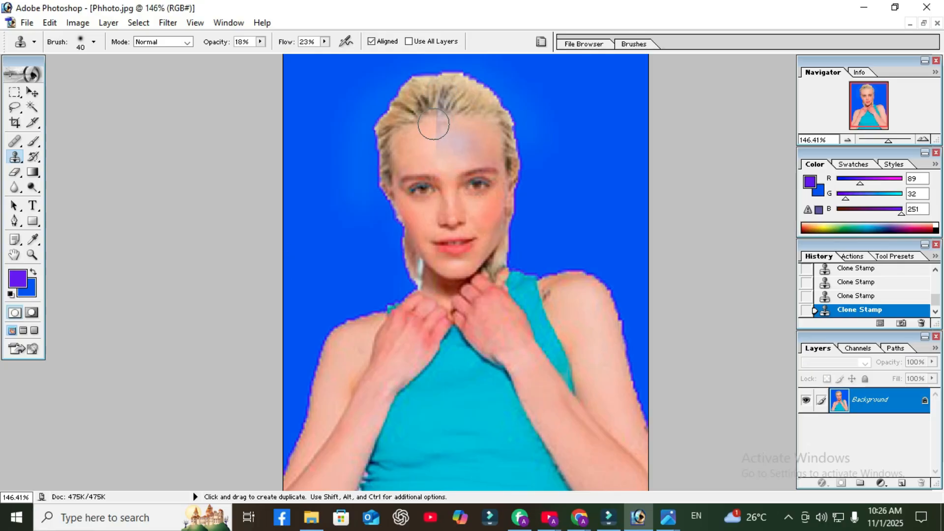
pyautogui.hotkey('ctrl', 'alt', 'z')
pyautogui.hotkey('ctrl', 'alt', 'z')
pyautogui.hotkey('ctrl', 'alt', 'z')
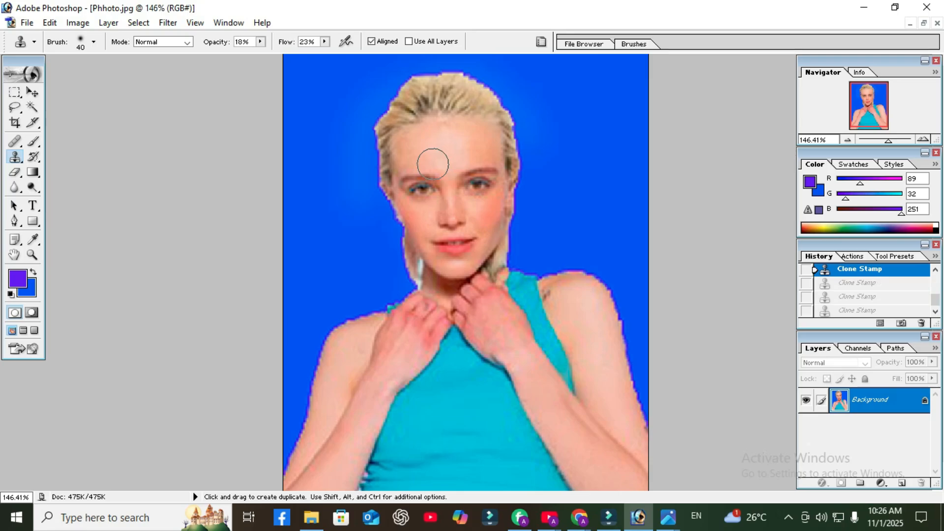
pyautogui.scroll(-2, 512, 354)
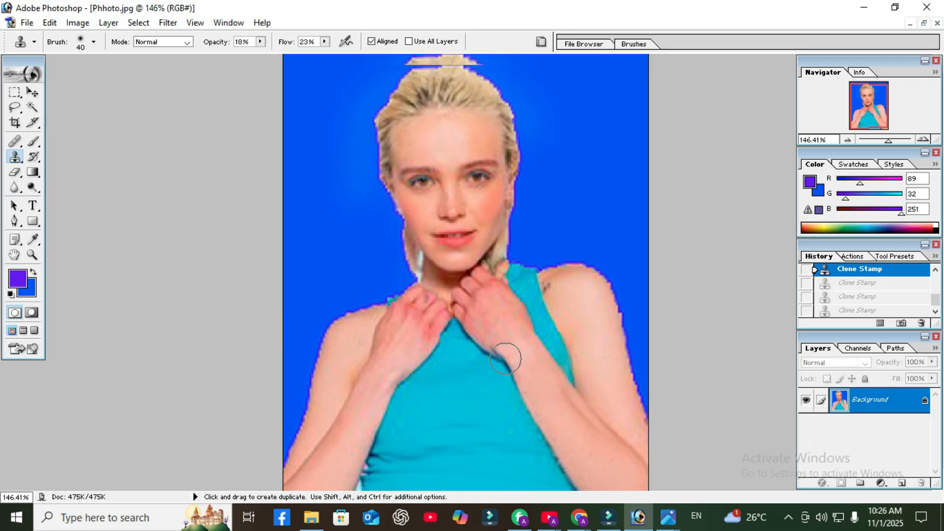
pyautogui.scroll(1, 506, 358)
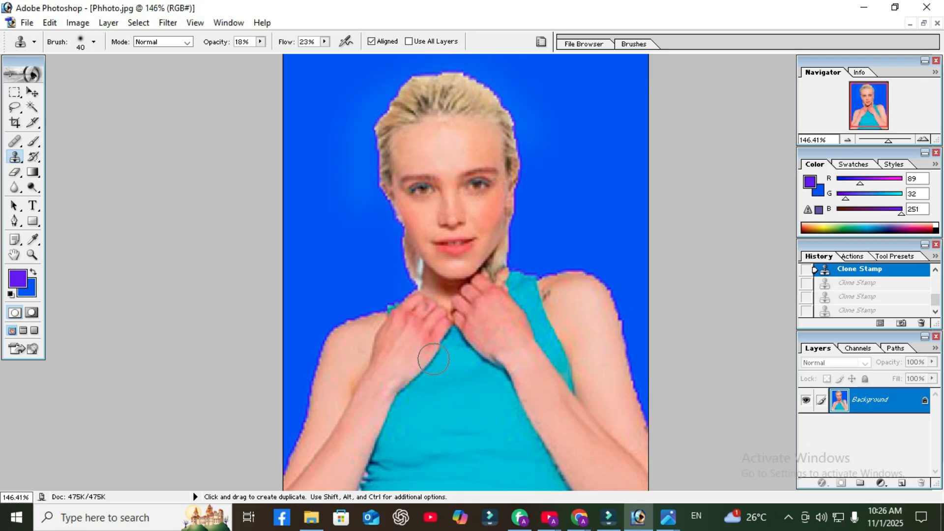
pyautogui.scroll(-2, 423, 352)
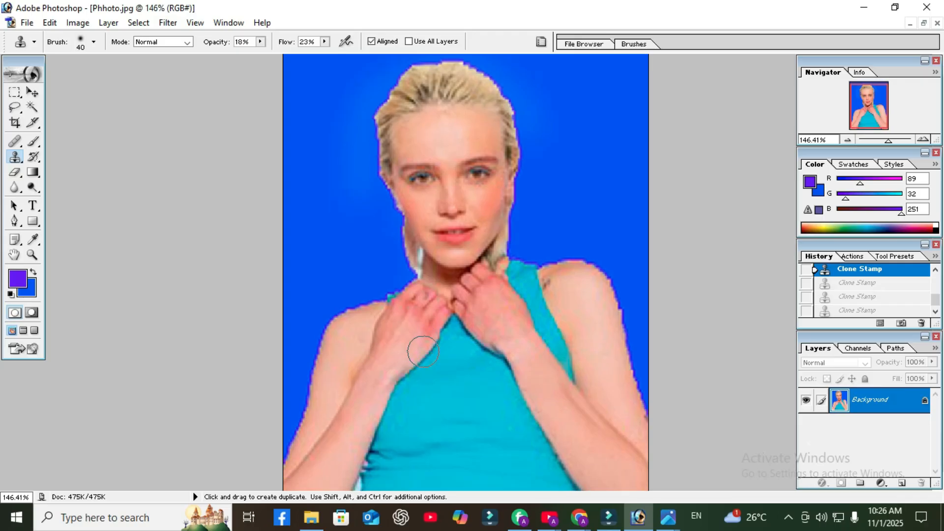
pyautogui.scroll(2, 423, 352)
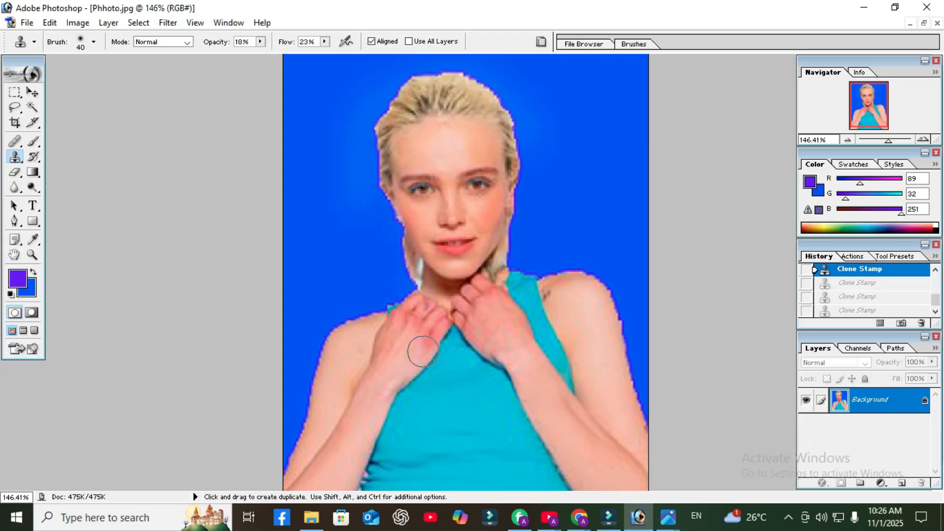
pyautogui.scroll(-4, 423, 352)
pyautogui.scroll(2, 423, 352)
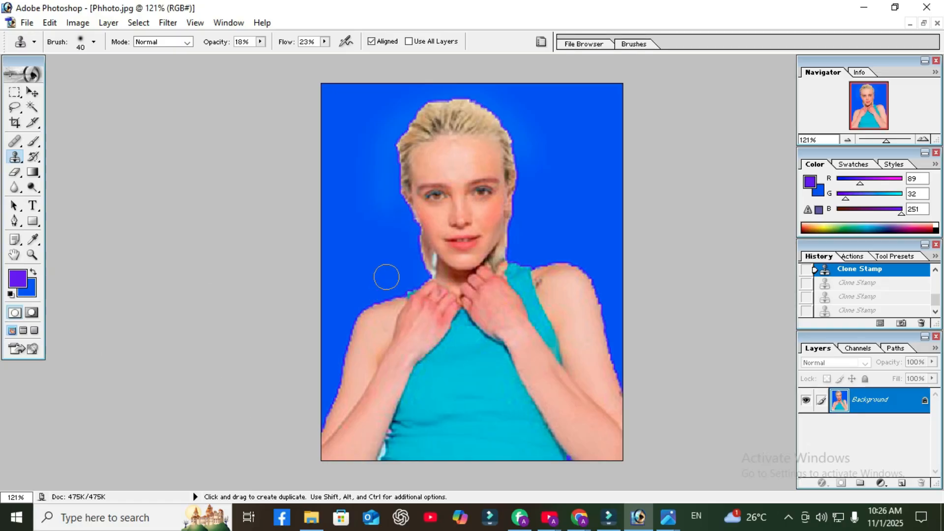
# - Start a new document from the A4 preset at 300 pixels/inch and switch its width and height units to inches
pyautogui.click(26, 23)
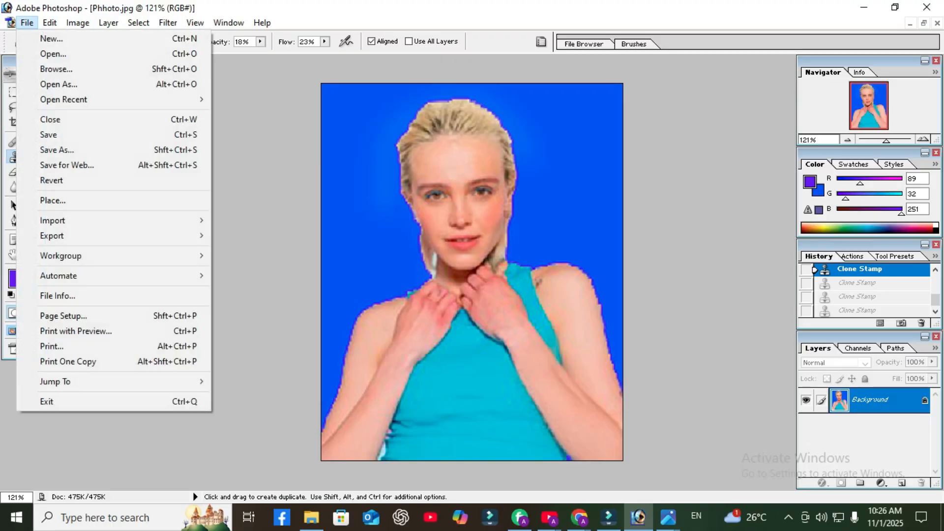
pyautogui.click(51, 38)
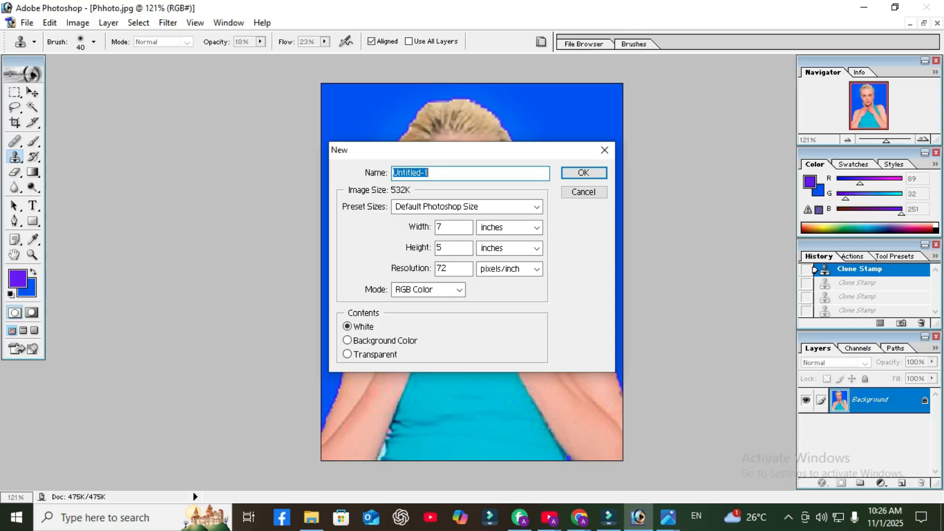
pyautogui.click(468, 207)
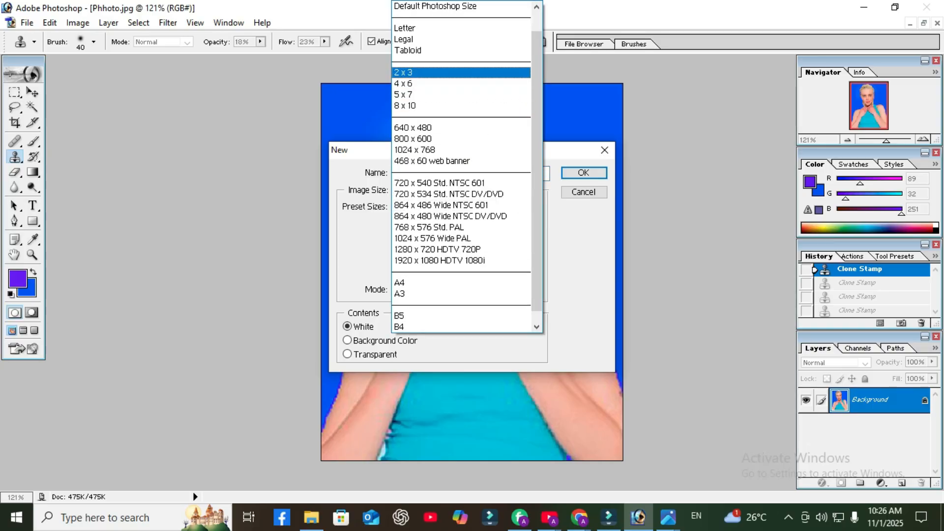
pyautogui.click(433, 283)
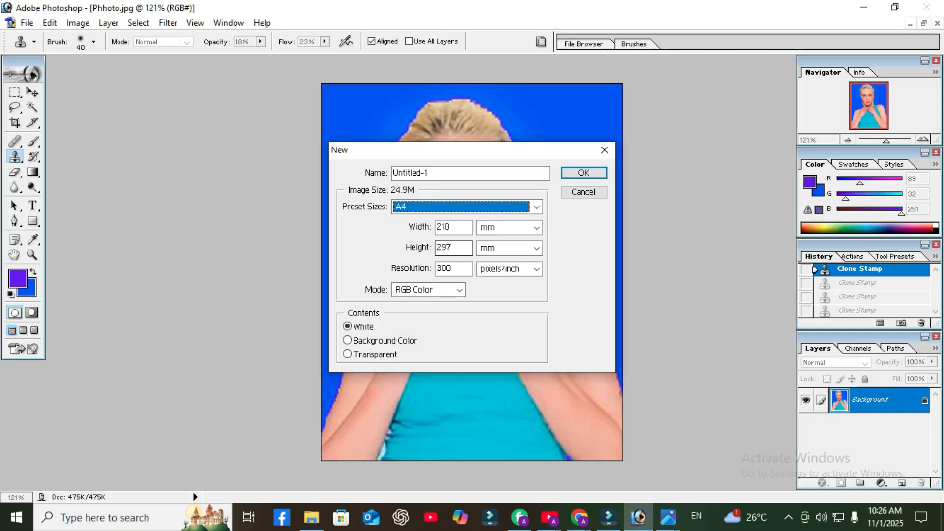
pyautogui.click(509, 227)
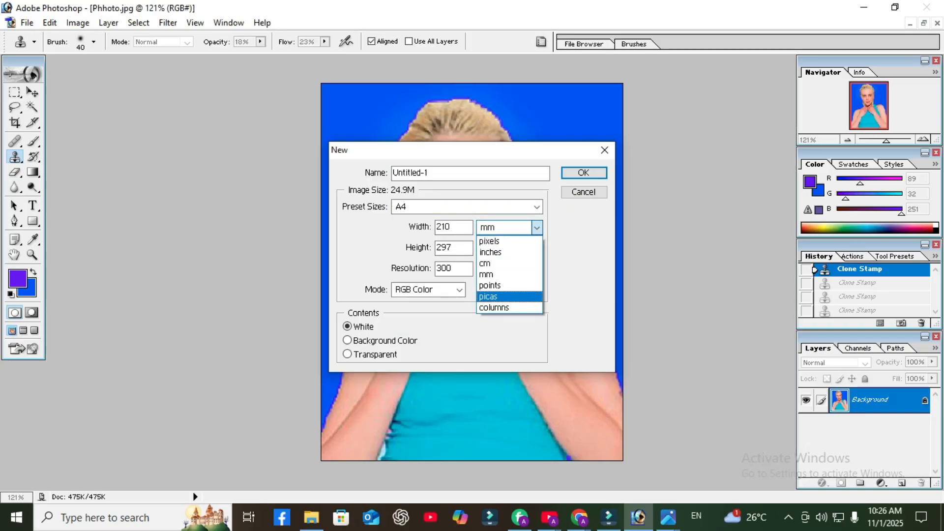
pyautogui.click(491, 252)
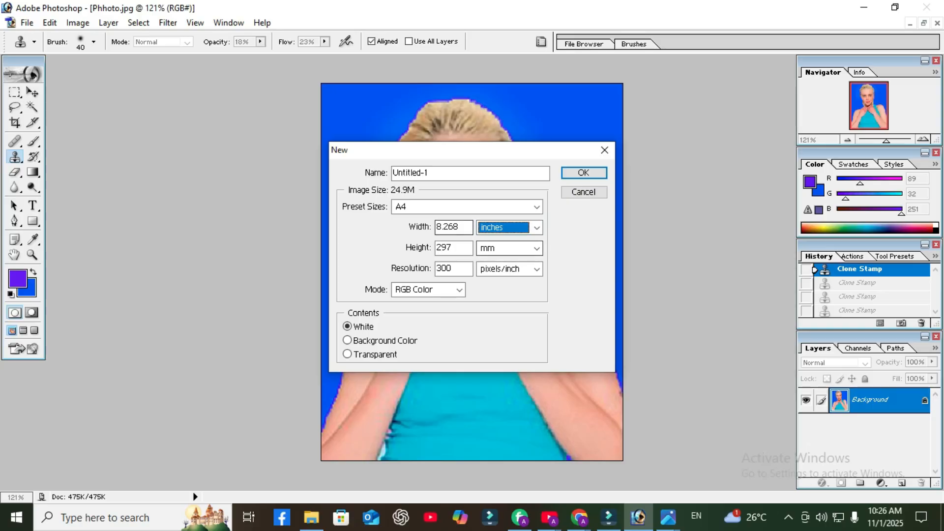
pyautogui.click(510, 248)
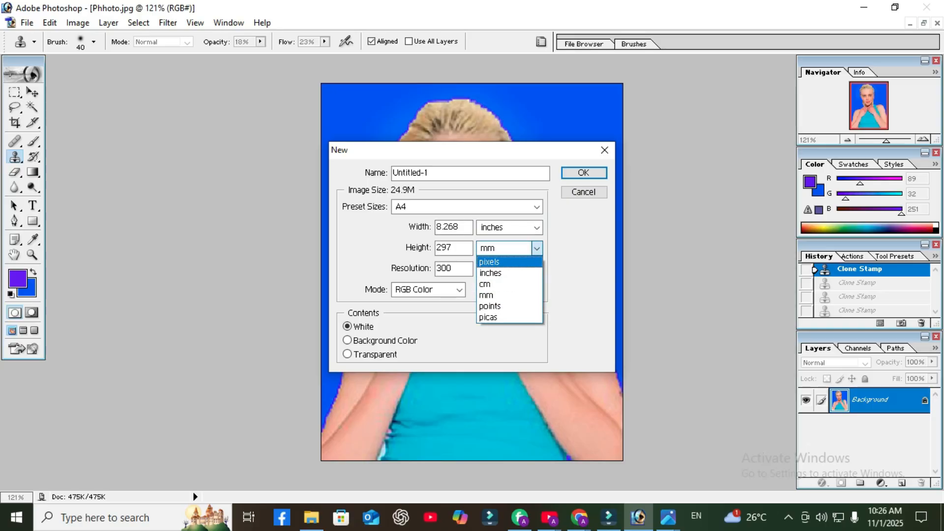
pyautogui.click(491, 273)
# - Set the new document's width to 4 inches and height to 6 inches, and create it
pyautogui.moveTo(462, 227); pyautogui.dragTo(437, 228)
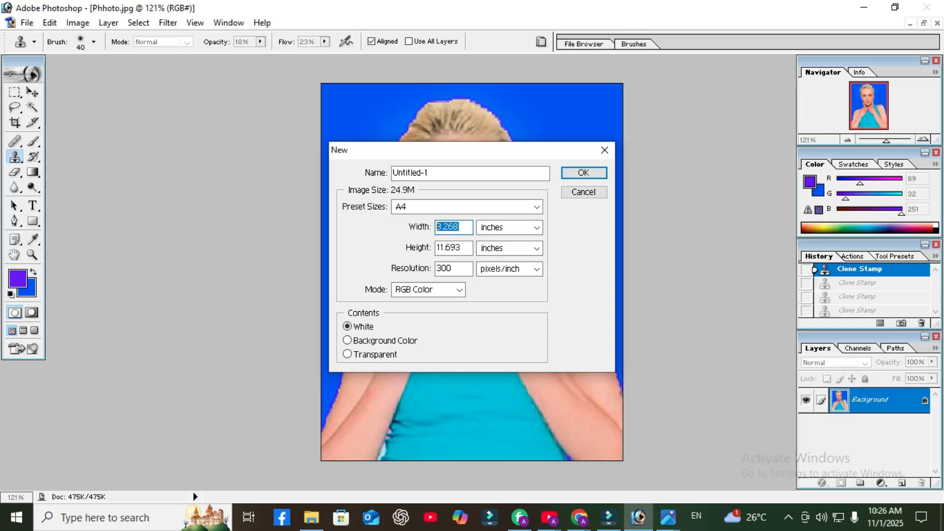
pyautogui.write('4')
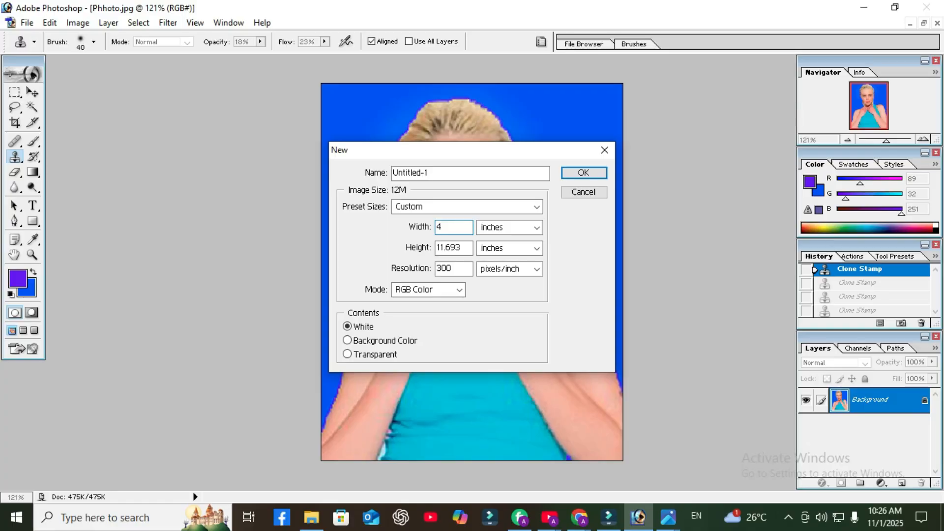
pyautogui.press('Tab')
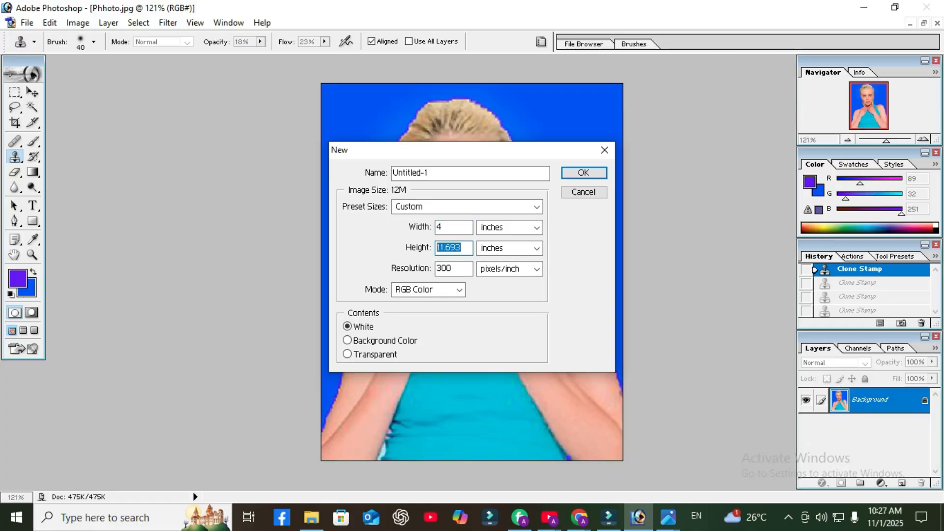
pyautogui.write('6')
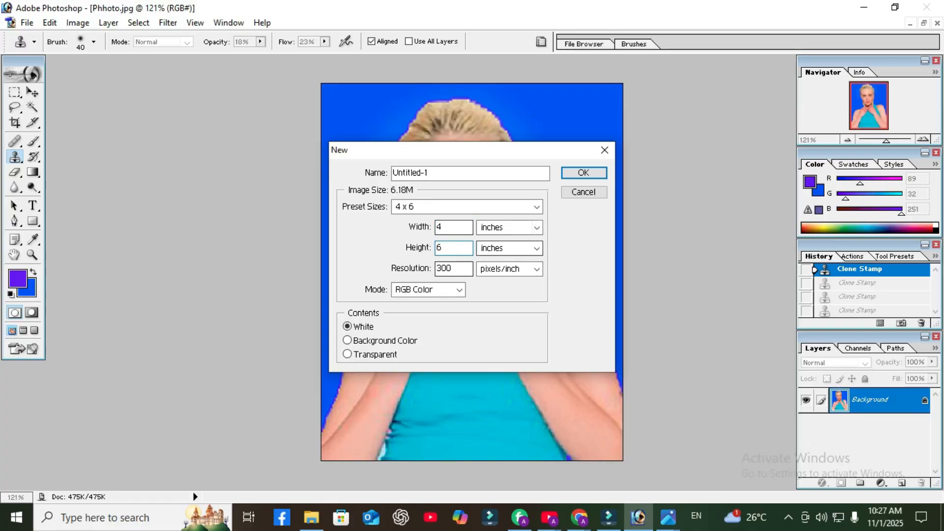
pyautogui.click(583, 173)
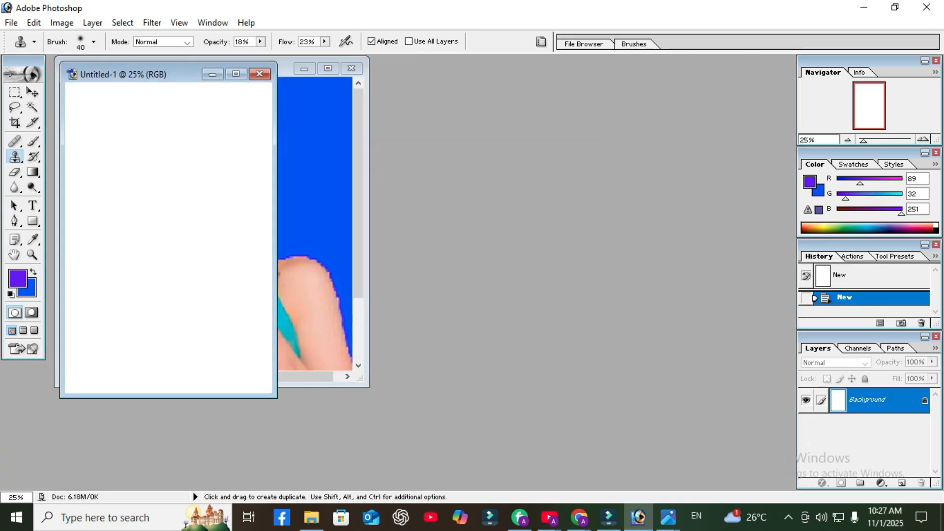
# - Show both documents as floating windows and place the Phhoto.jpg window beside the blank 4 x 6 sheet
pyautogui.click(236, 74)
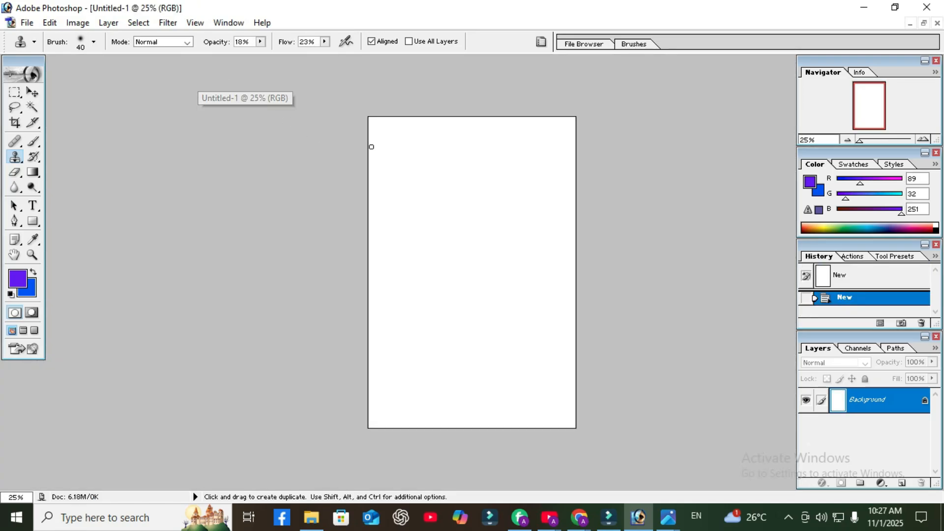
pyautogui.click(924, 23)
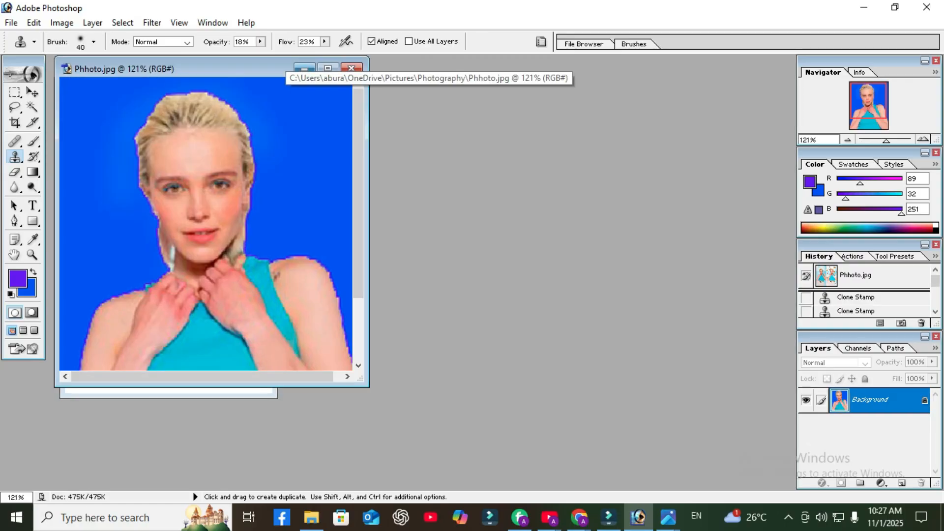
pyautogui.click(285, 69)
pyautogui.moveTo(285, 69); pyautogui.dragTo(542, 88)
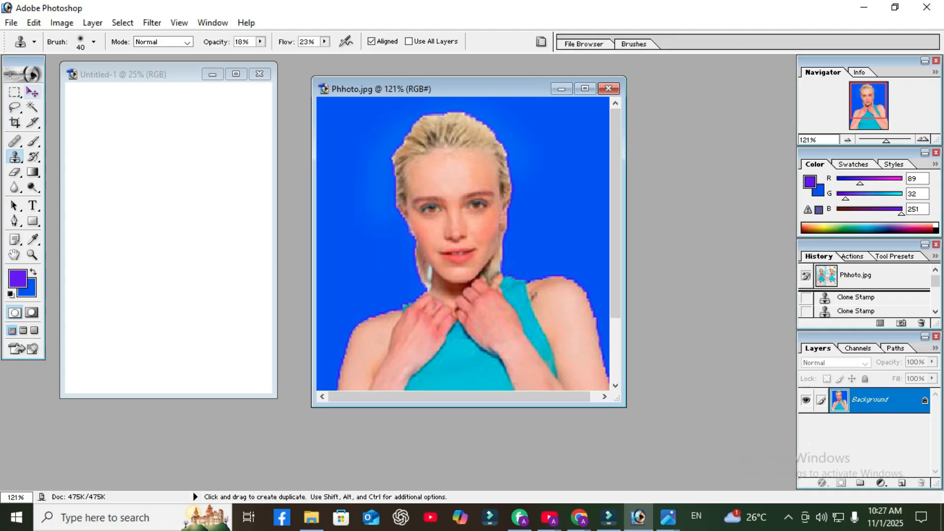
# - Copy the portrait onto the blank sheet with the Move tool and nudge it into the upper-left corner, leaving a thin margin
pyautogui.click(32, 92)
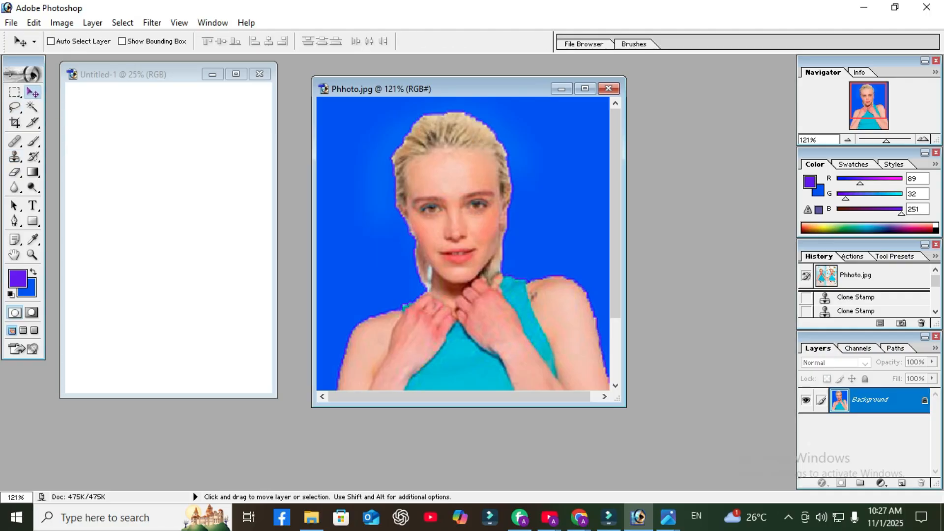
pyautogui.moveTo(433, 221); pyautogui.dragTo(95, 118)
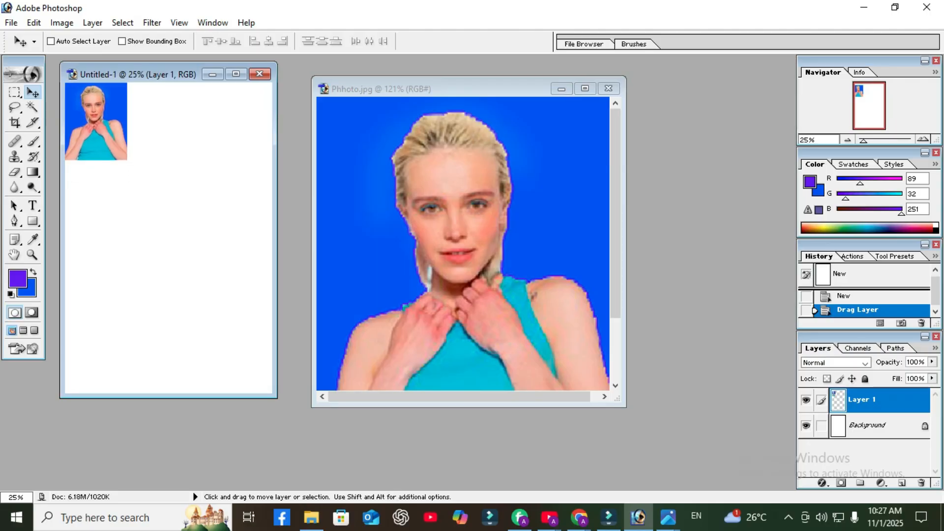
pyautogui.press('Down')
pyautogui.press('Down')
pyautogui.press('Down')
pyautogui.press('Down')
pyautogui.press('Right')
pyautogui.press('Right')
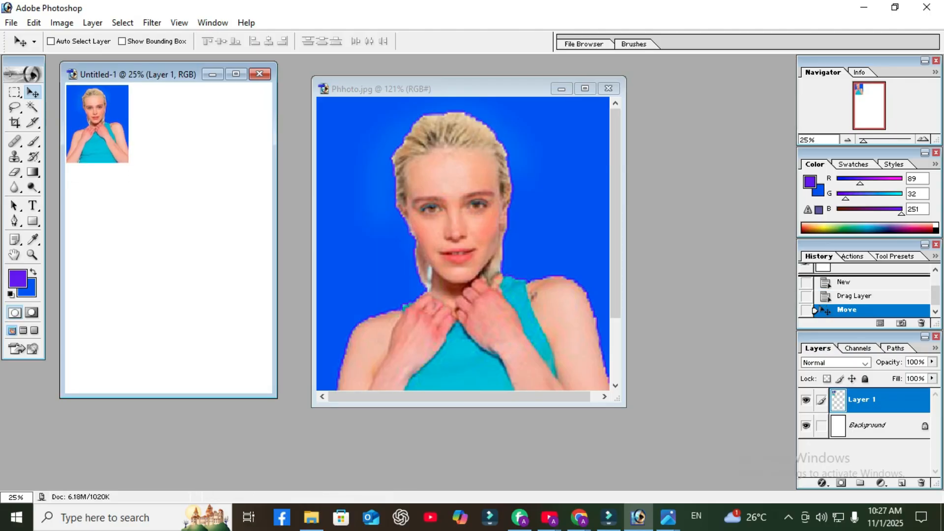
pyautogui.press('Right')
pyautogui.press('Right')
pyautogui.press('Up')
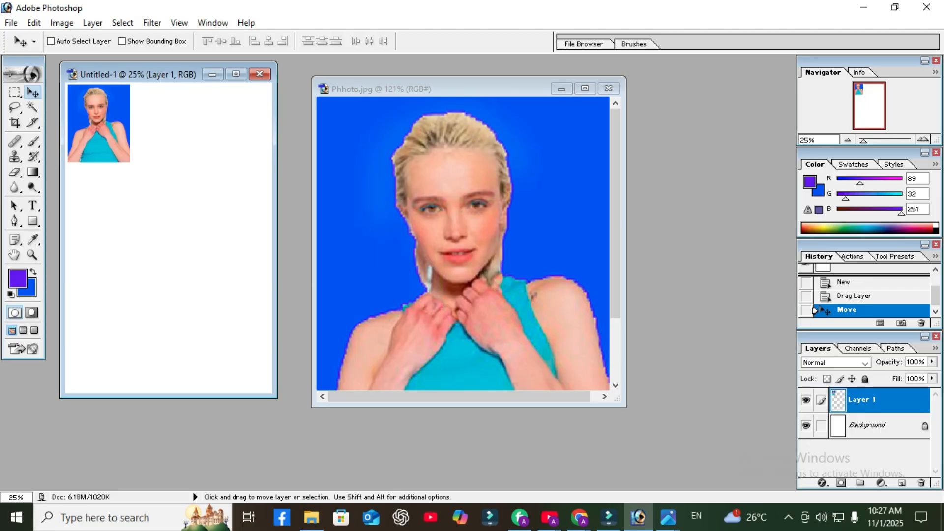
# - Copy the portrait from Phhoto.jpg onto the sheet again and move it close beside the first one, leaving a narrow gap
pyautogui.hotkey('ctrl', 'Tab')
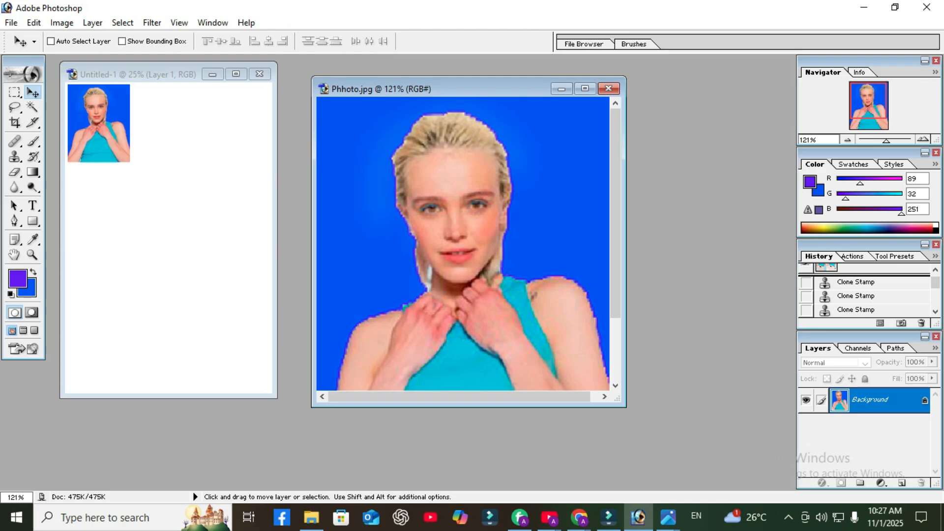
pyautogui.moveTo(462, 222); pyautogui.dragTo(170, 110)
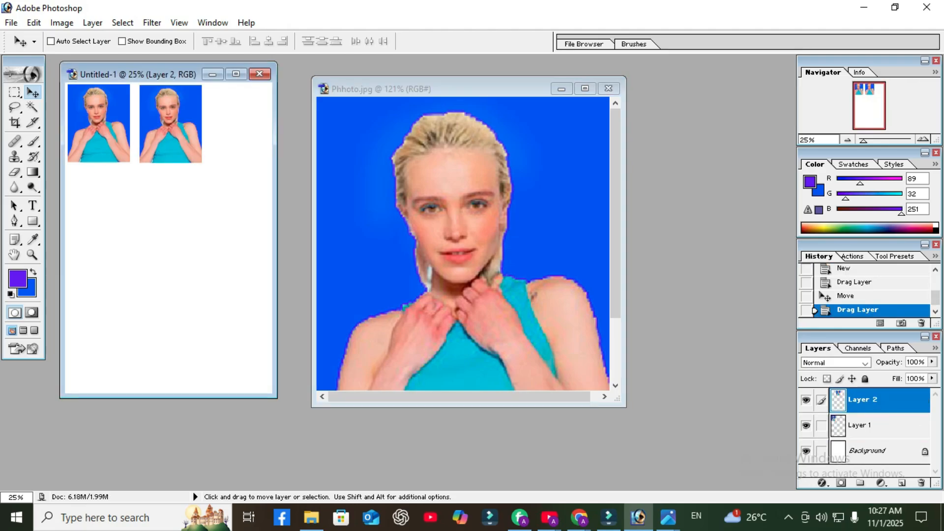
pyautogui.hotkey('shift', 'Left')
pyautogui.hotkey('shift', 'Left')
pyautogui.hotkey('shift', 'Left')
pyautogui.hotkey('shift', 'Left')
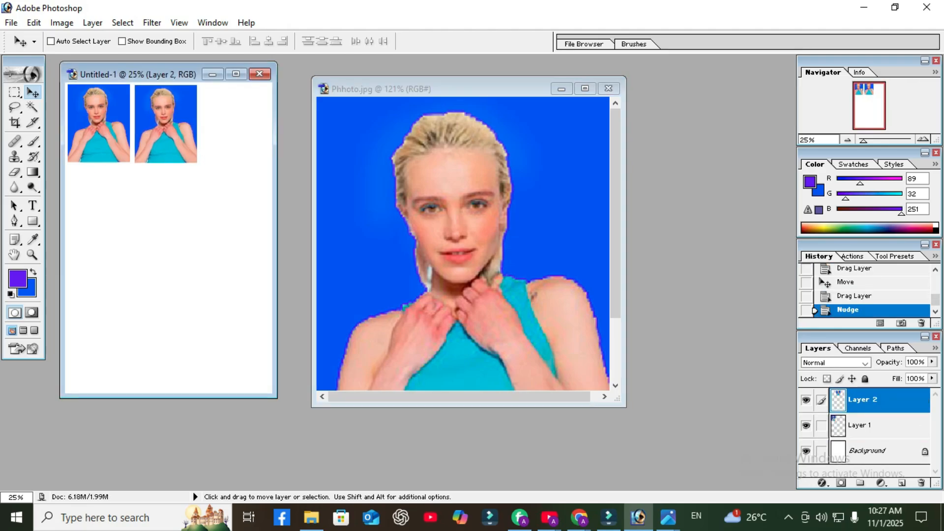
pyautogui.hotkey('shift', 'Left')
pyautogui.hotkey('shift', 'Left')
pyautogui.hotkey('shift', 'Left')
pyautogui.hotkey('shift', 'Left')
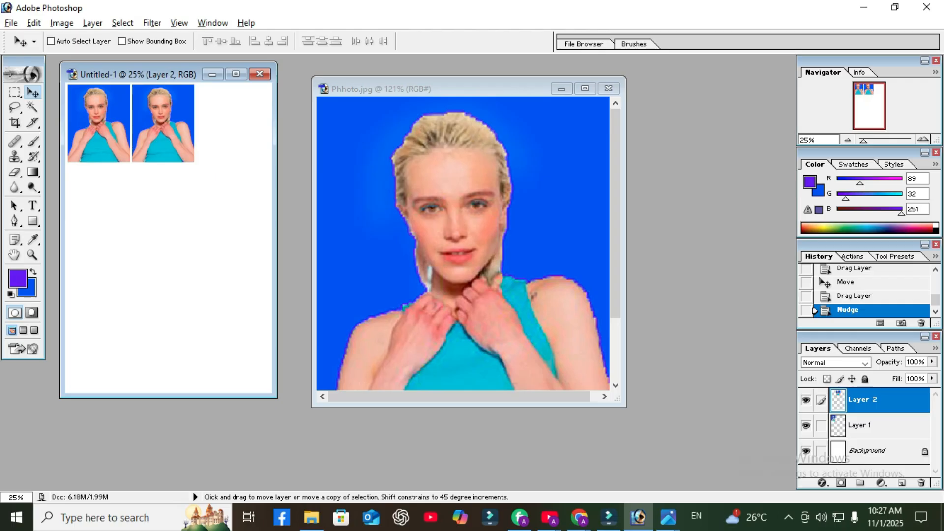
# - Duplicate the second portrait to its right as the third in the row and narrow the gap between them
pyautogui.moveTo(162, 126); pyautogui.dragTo(228, 131)
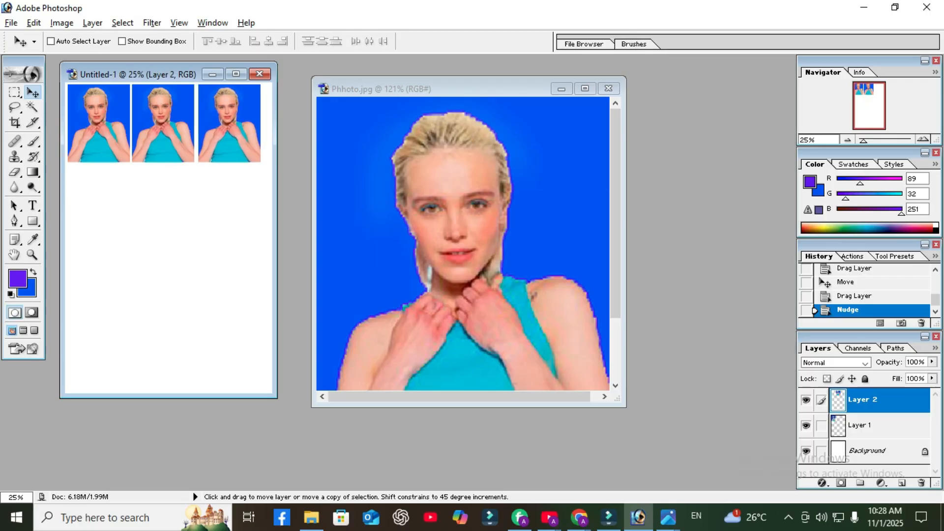
pyautogui.press('Left')
pyautogui.press('Left')
pyautogui.press('Left')
pyautogui.press('Left')
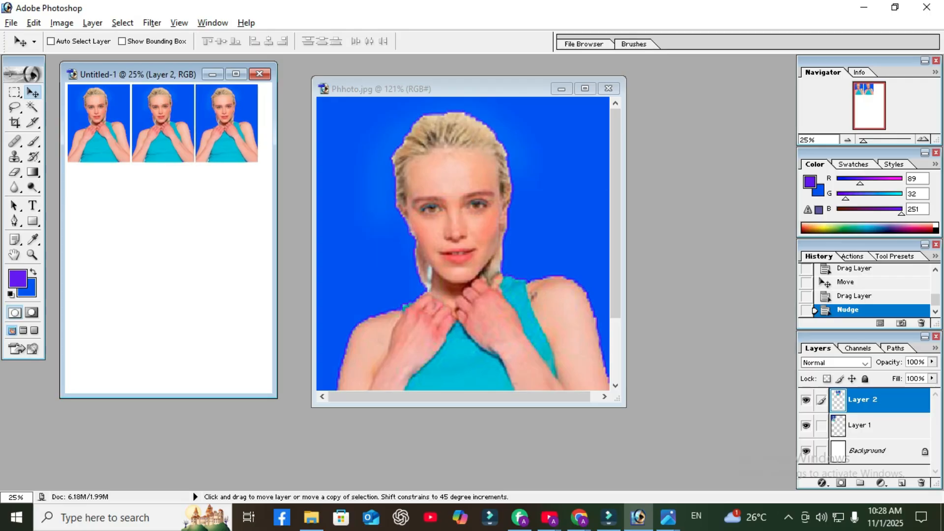
# - Align the third portrait's top edge with the other two and fine-tune the gap to its neighbour
pyautogui.moveTo(226, 130); pyautogui.dragTo(227, 138)
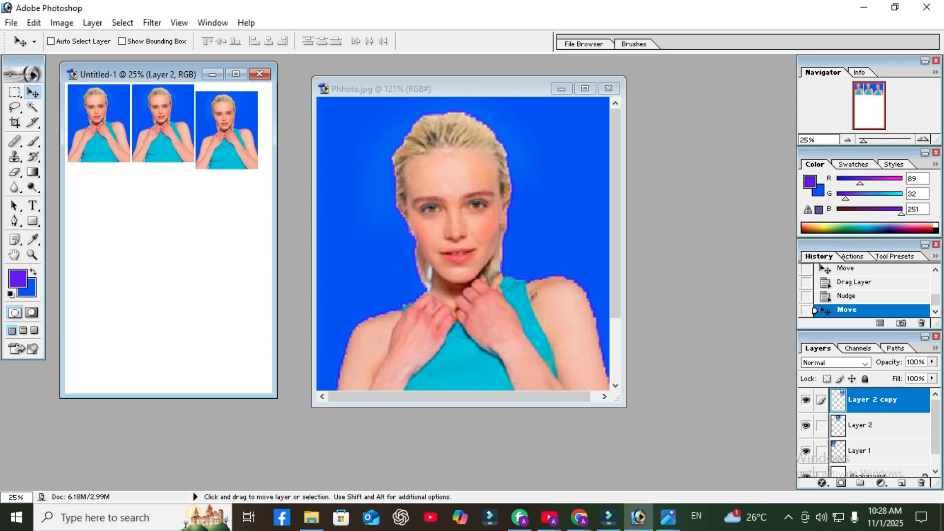
pyautogui.press('Up')
pyautogui.press('Up')
pyautogui.press('Up')
pyautogui.press('Up')
pyautogui.press('Up')
pyautogui.press('Up')
pyautogui.press('Up')
pyautogui.press('Up')
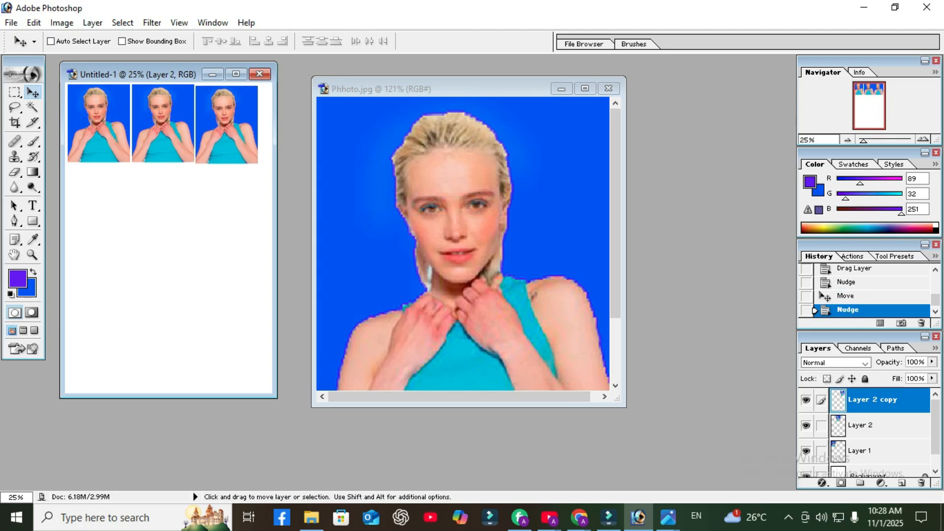
pyautogui.press('Up')
pyautogui.press('Up')
pyautogui.press('Up')
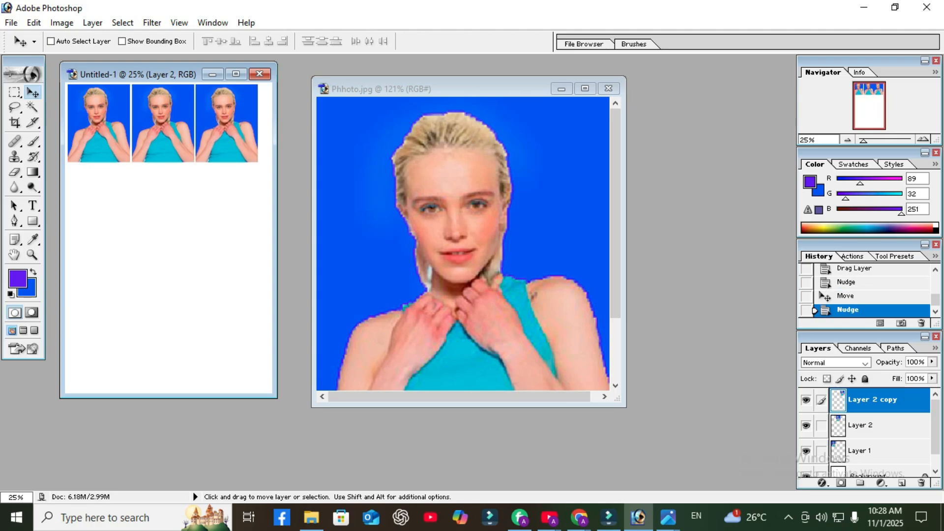
pyautogui.press('Right')
pyautogui.press('Right')
pyautogui.press('Right')
pyautogui.press('Left')
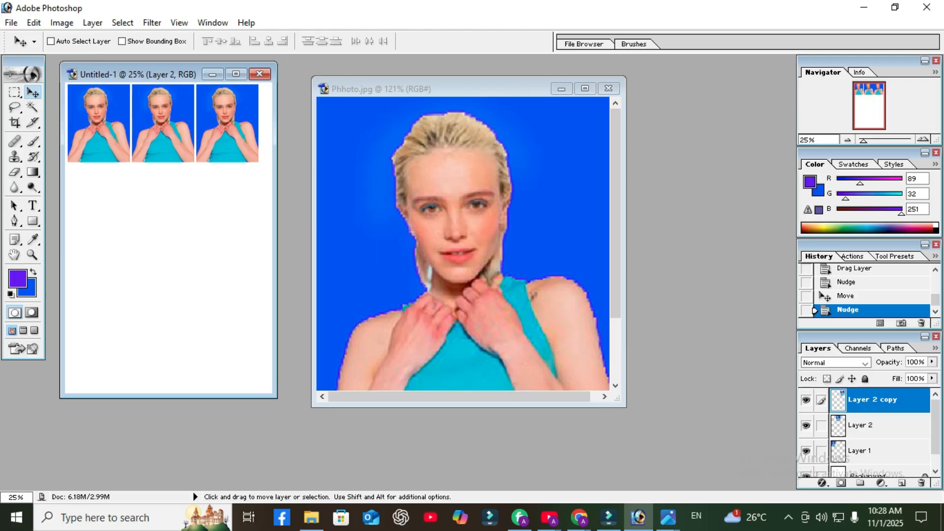
# - Merge the three portrait layers into a single layer so the whole row moves as one
pyautogui.rightClick(225, 142)
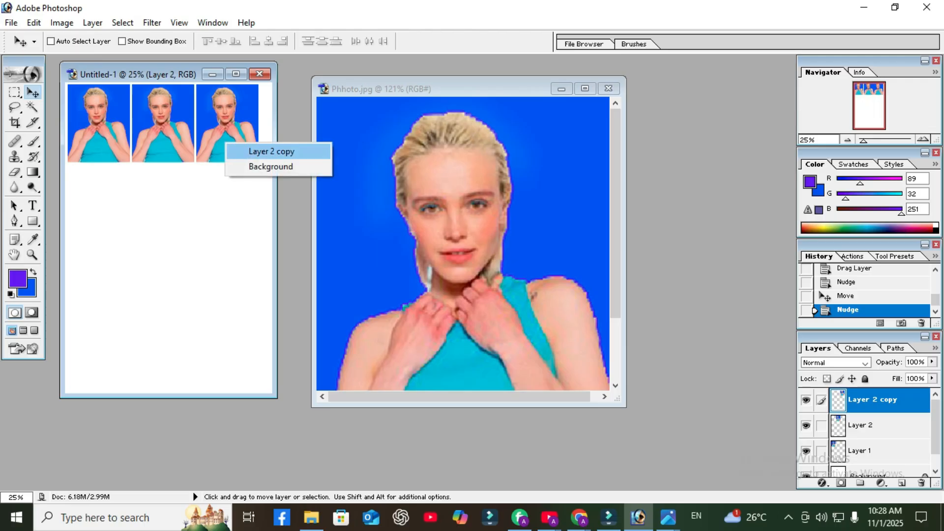
pyautogui.click(271, 151)
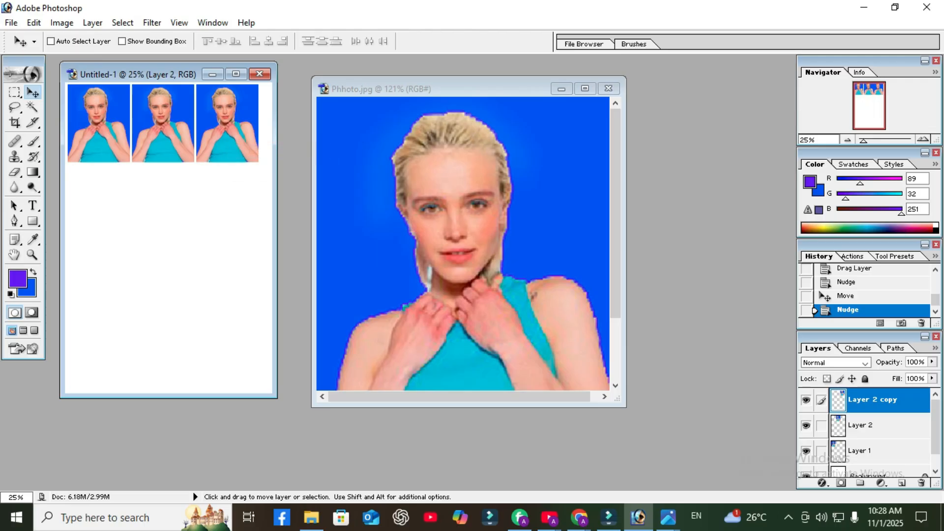
pyautogui.rightClick(242, 127)
pyautogui.click(275, 136)
pyautogui.hotkey('ctrl', 'e')
pyautogui.hotkey('ctrl', 'e')
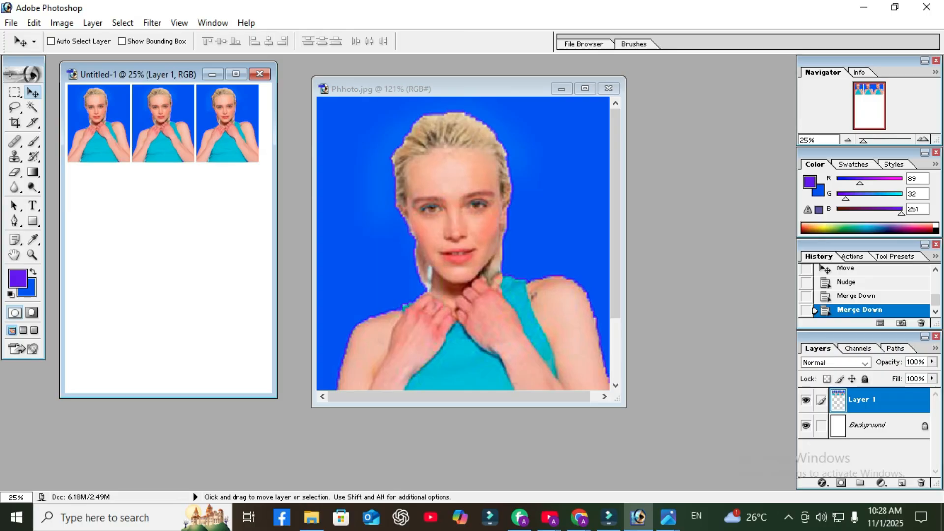
# - Duplicate the merged portrait row three times down the sheet to make four rows of three
pyautogui.press('alt')
pyautogui.press('shift')
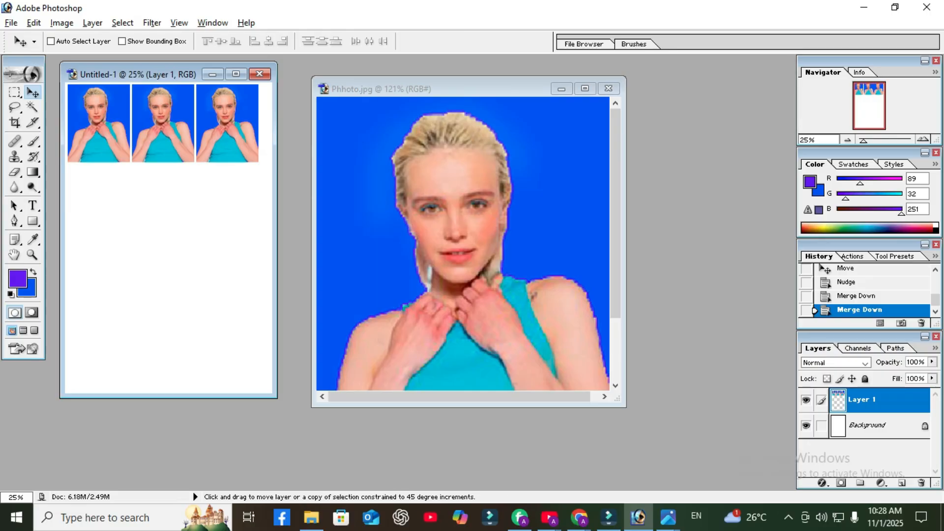
pyautogui.moveTo(162, 123); pyautogui.dragTo(176, 372)
pyautogui.hotkey('shift', 'alt')
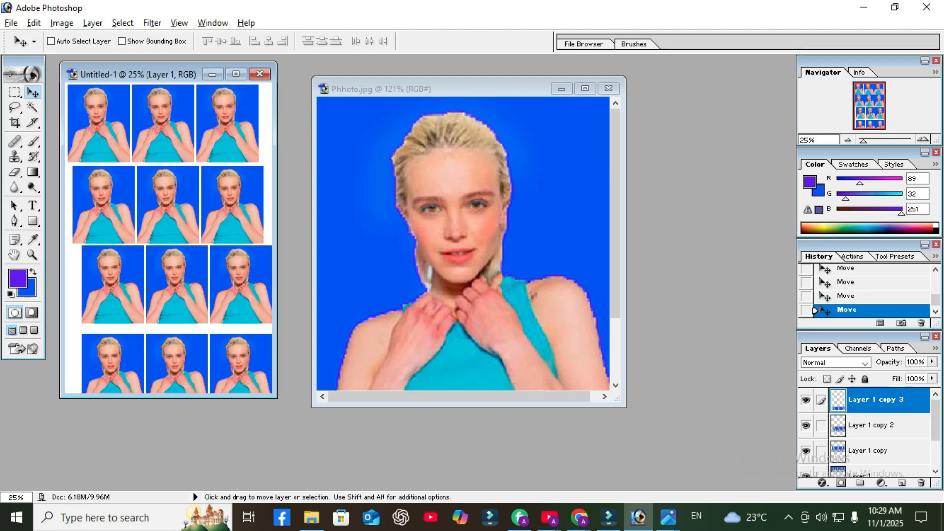
# - Move the fourth and third rows left in line with the second row, and lower the third row slightly
pyautogui.moveTo(176, 372); pyautogui.dragTo(159, 372)
pyautogui.hotkey('shift', 'Right')
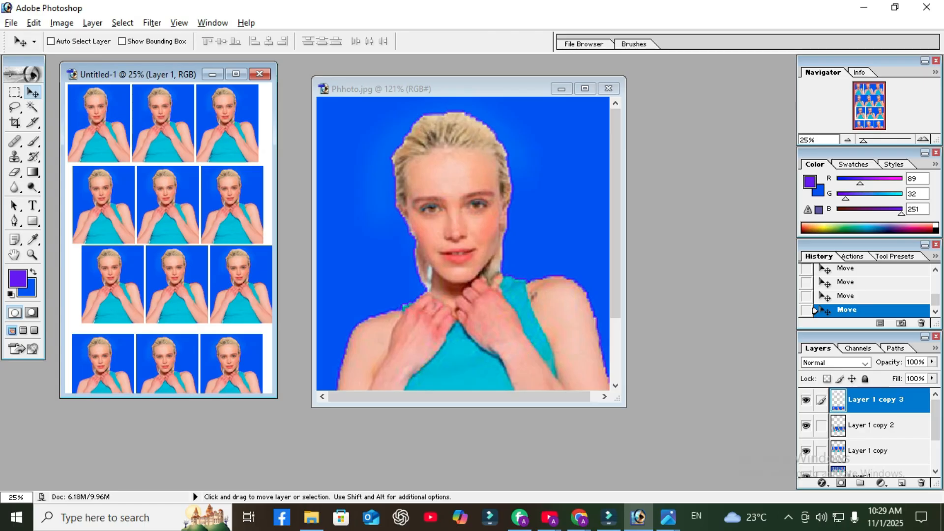
pyautogui.click(871, 426)
pyautogui.moveTo(177, 285)
pyautogui.mouseDown()
pyautogui.moveTo(161, 284)
pyautogui.moveTo(177, 286)
pyautogui.moveTo(160, 287)
pyautogui.moveTo(177, 287)
pyautogui.moveTo(161, 289)
pyautogui.moveTo(177, 288)
pyautogui.moveTo(168, 288)
pyautogui.mouseUp()
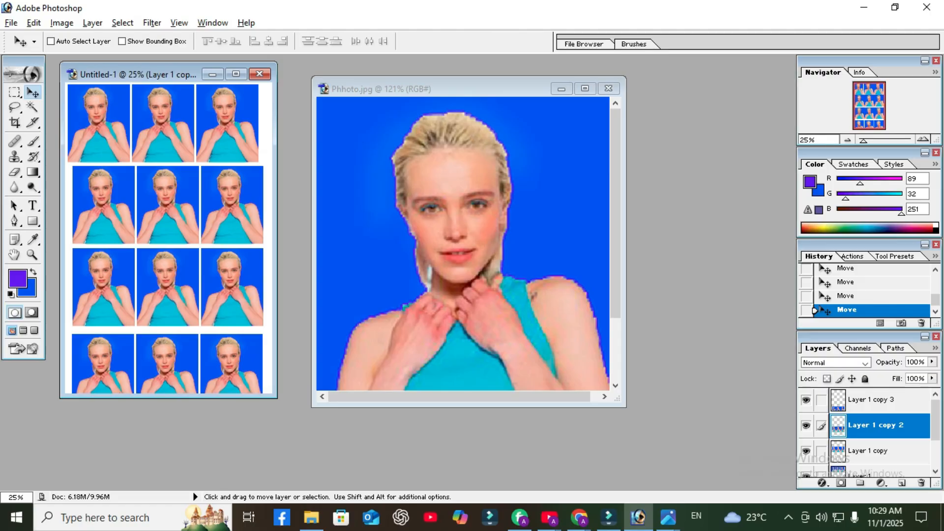
pyautogui.moveTo(167, 287)
pyautogui.mouseDown()
pyautogui.moveTo(177, 286)
pyautogui.moveTo(168, 290)
pyautogui.mouseUp()
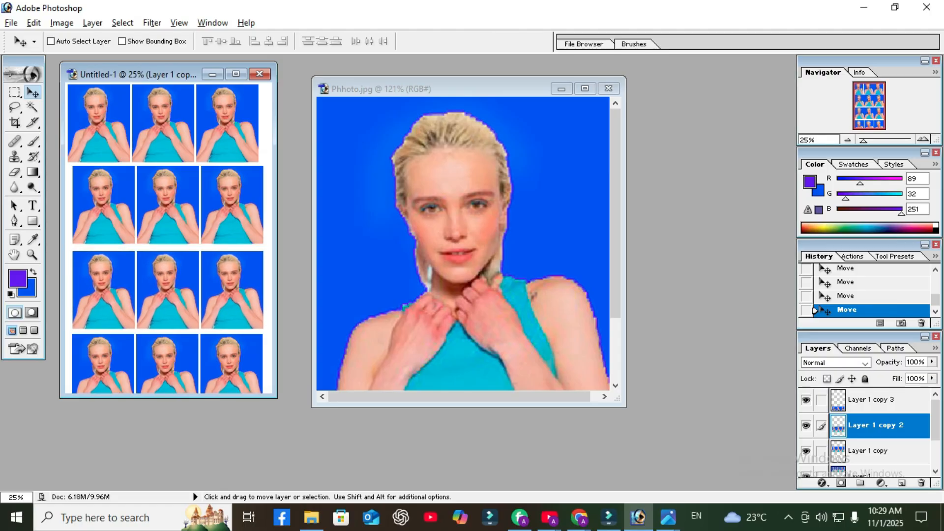
# - Nudge the bottom row on Layer 1 copy 3 up close beneath the third row, leaving a narrow gap and keeping its columns roughly aligned
pyautogui.click(876, 400)
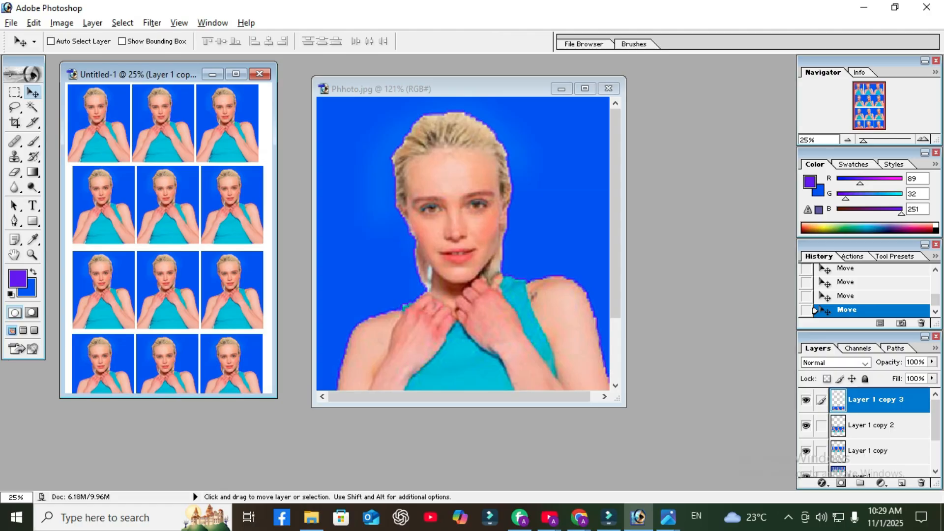
pyautogui.moveTo(167, 367)
pyautogui.mouseDown()
pyautogui.moveTo(187, 368)
pyautogui.moveTo(167, 370)
pyautogui.mouseUp()
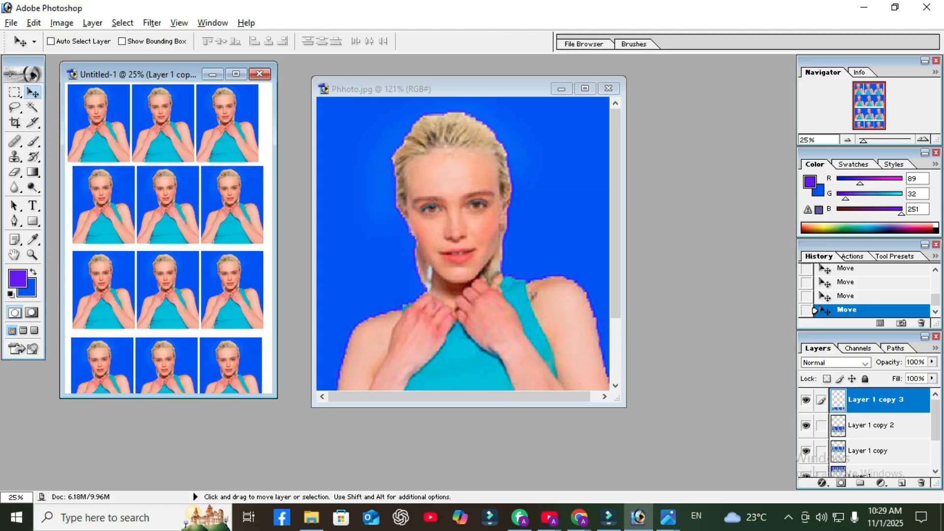
pyautogui.press('Up')
pyautogui.press('Up')
pyautogui.press('Up')
pyautogui.press('Up')
pyautogui.press('Up')
pyautogui.press('Up')
pyautogui.press('Up')
pyautogui.press('Up')
pyautogui.press('Up')
pyautogui.press('Up')
pyautogui.press('Up')
pyautogui.press('Up')
pyautogui.press('Up')
pyautogui.press('Up')
pyautogui.press('Up')
pyautogui.press('Up')
pyautogui.press('Up')
pyautogui.press('Up')
pyautogui.press('Up')
pyautogui.press('Up')
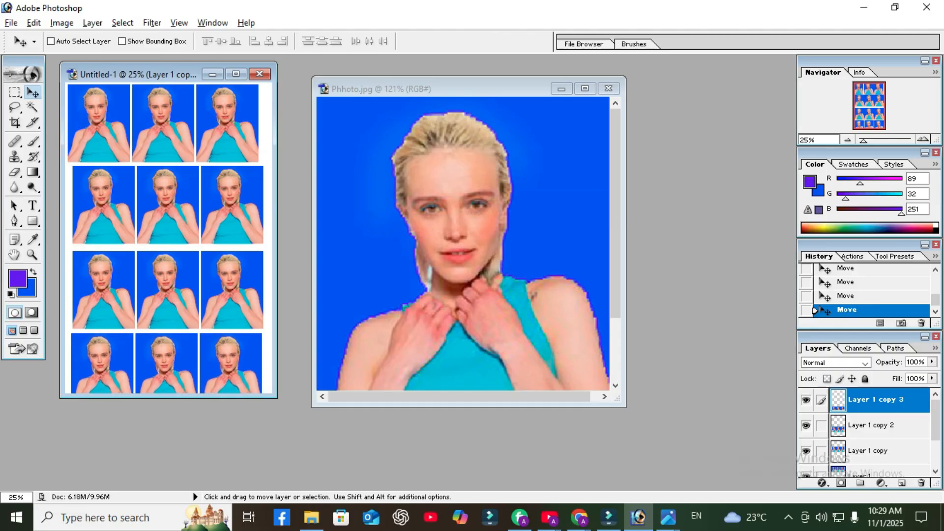
pyautogui.press('Up')
pyautogui.press('Up')
pyautogui.press('Up')
pyautogui.press('Up')
pyautogui.press('Up')
pyautogui.press('Up')
pyautogui.press('Up')
pyautogui.press('Up')
pyautogui.press('Up')
pyautogui.press('Up')
pyautogui.press('Up')
pyautogui.press('Up')
pyautogui.press('Up')
pyautogui.press('Up')
pyautogui.press('Up')
pyautogui.press('Up')
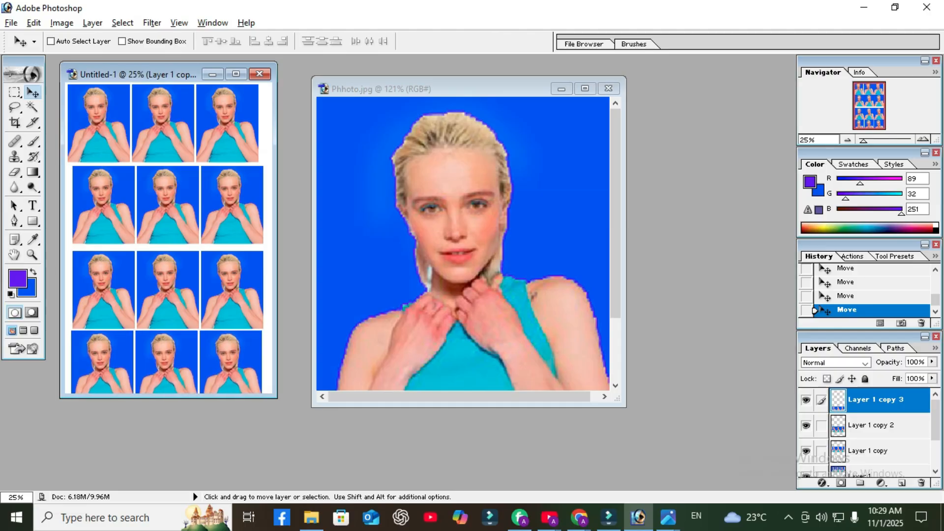
pyautogui.press('Left')
pyautogui.press('Left')
pyautogui.press('Left')
pyautogui.press('Left')
pyautogui.press('Left')
pyautogui.press('Left')
pyautogui.press('Left')
pyautogui.press('Left')
pyautogui.press('Left')
pyautogui.press('Left')
pyautogui.press('Left')
pyautogui.press('Left')
pyautogui.press('Left')
pyautogui.press('Left')
pyautogui.press('Left')
pyautogui.press('Left')
pyautogui.press('Left')
pyautogui.press('Left')
pyautogui.press('Left')
pyautogui.press('Left')
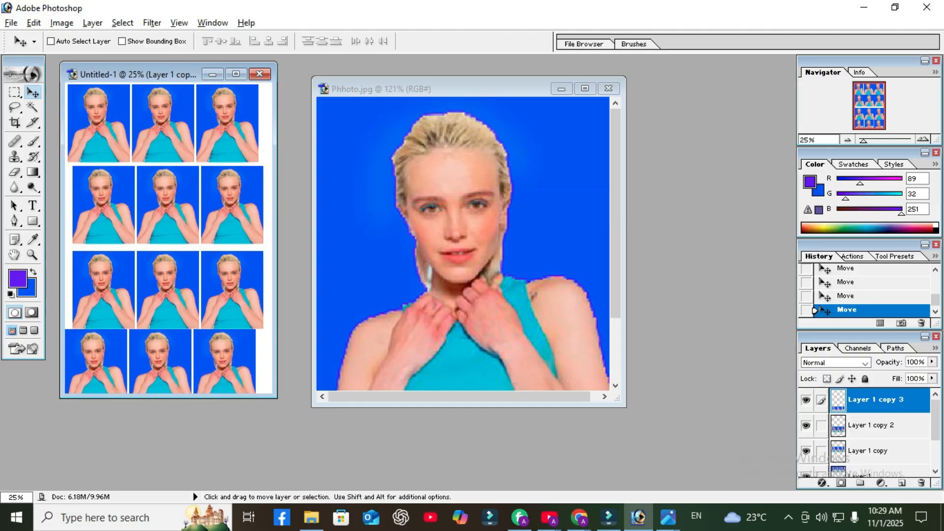
pyautogui.hotkey('shift', 'Right')
pyautogui.hotkey('shift', 'Right')
pyautogui.hotkey('shift', 'Right')
pyautogui.hotkey('shift', 'Right')
pyautogui.hotkey('shift', 'Down')
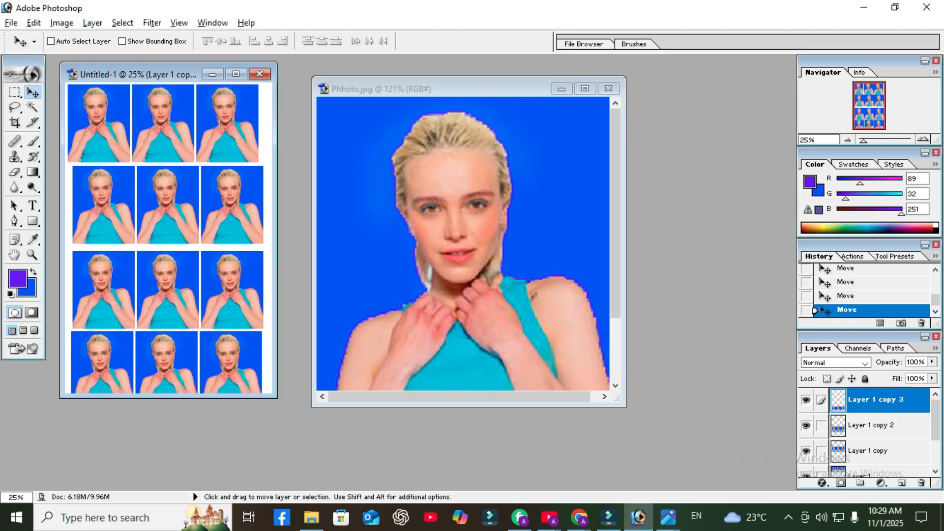
# - Move the top row on Layer 1 right to line up with the second row, leaving a narrow gap between them
pyautogui.scroll(-3, 866, 433)
pyautogui.click(880, 439)
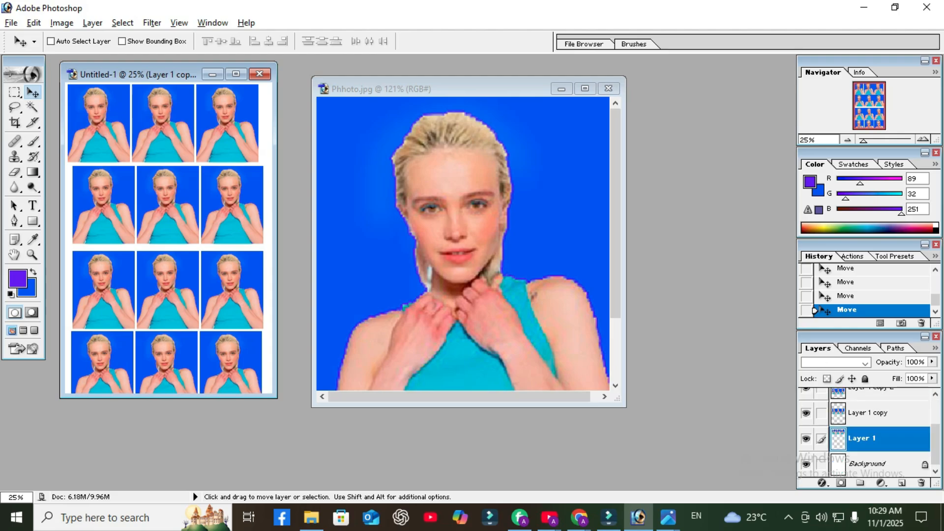
pyautogui.moveTo(163, 123)
pyautogui.mouseDown()
pyautogui.moveTo(177, 127)
pyautogui.moveTo(168, 127)
pyautogui.mouseUp()
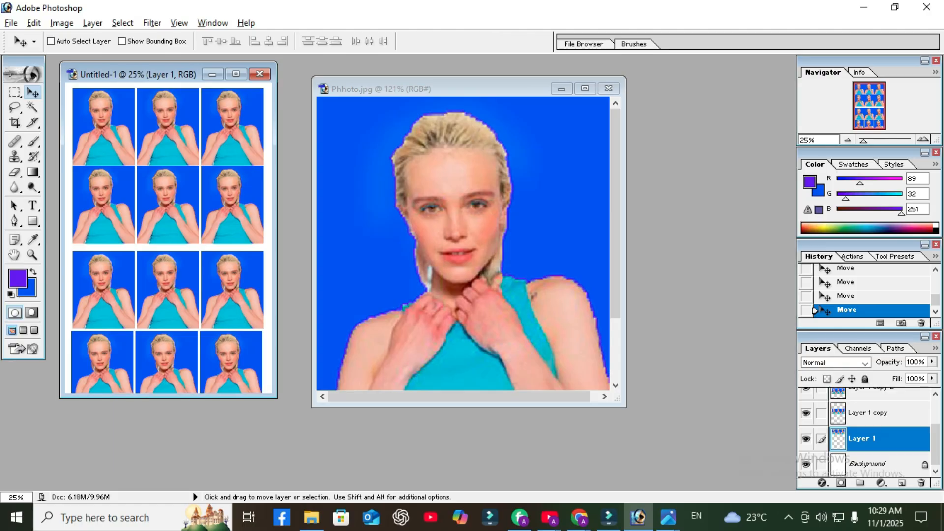
pyautogui.press('Up')
pyautogui.press('Up')
pyautogui.press('Up')
pyautogui.press('Up')
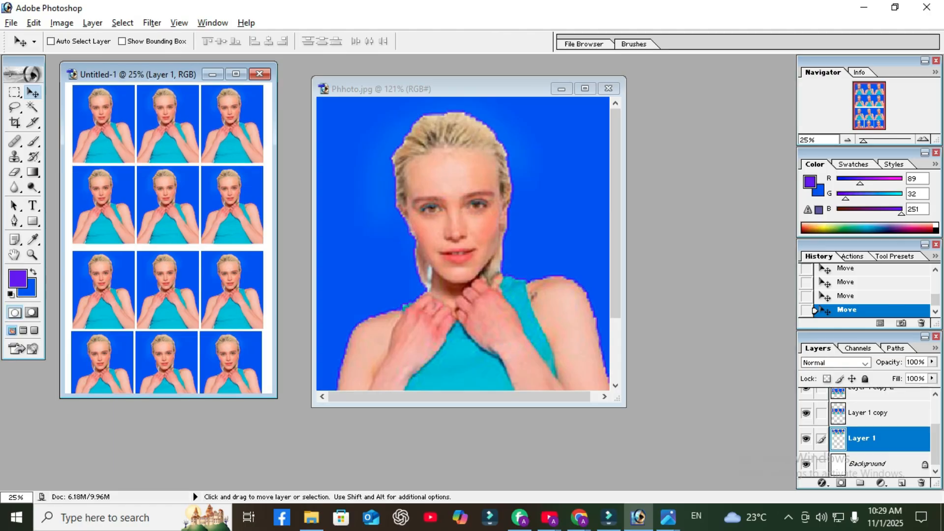
# - Maximize the sheet's window and examine the spacing and alignment of all four portrait rows
pyautogui.click(237, 74)
pyautogui.scroll(4, 466, 272)
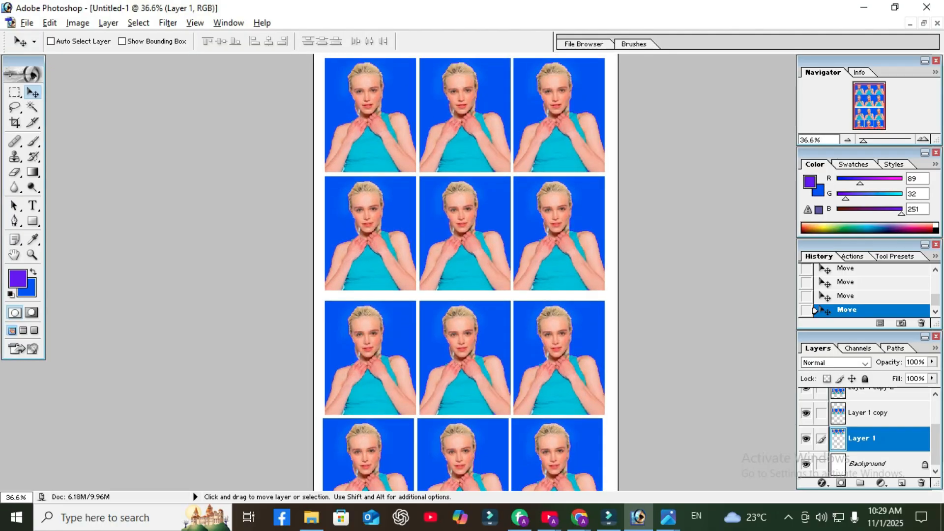
pyautogui.scroll(-2, 464, 272)
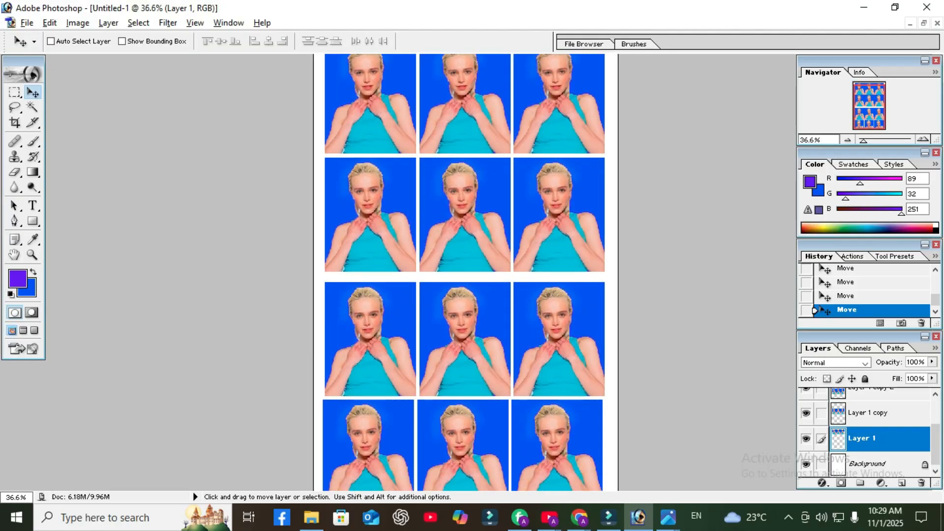
pyautogui.hotkey('ctrl', '-')
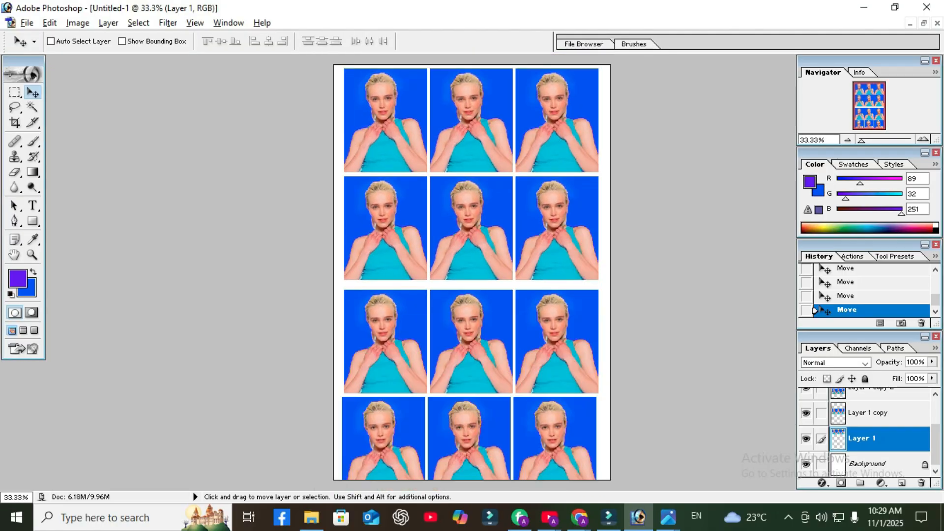
pyautogui.click(388, 261)
pyautogui.hotkey('ctrl', '-')
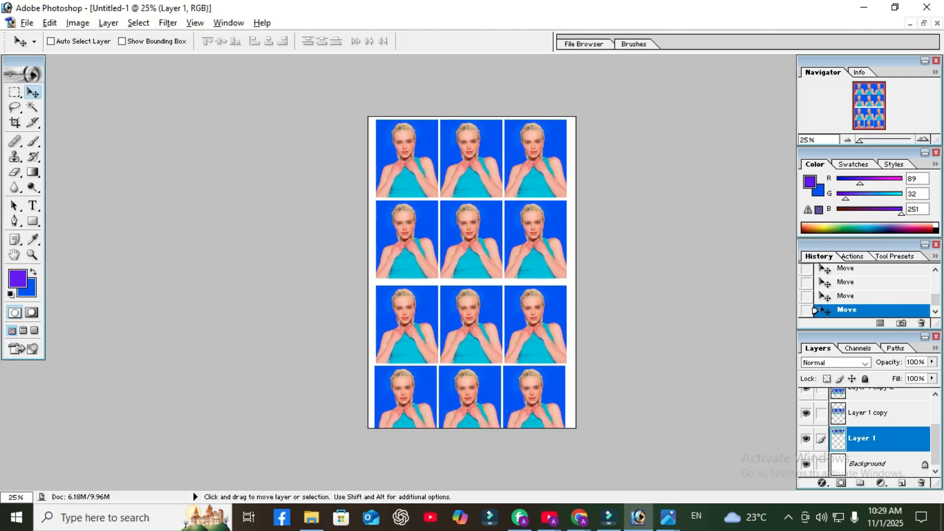
pyautogui.scroll(2, 472, 273)
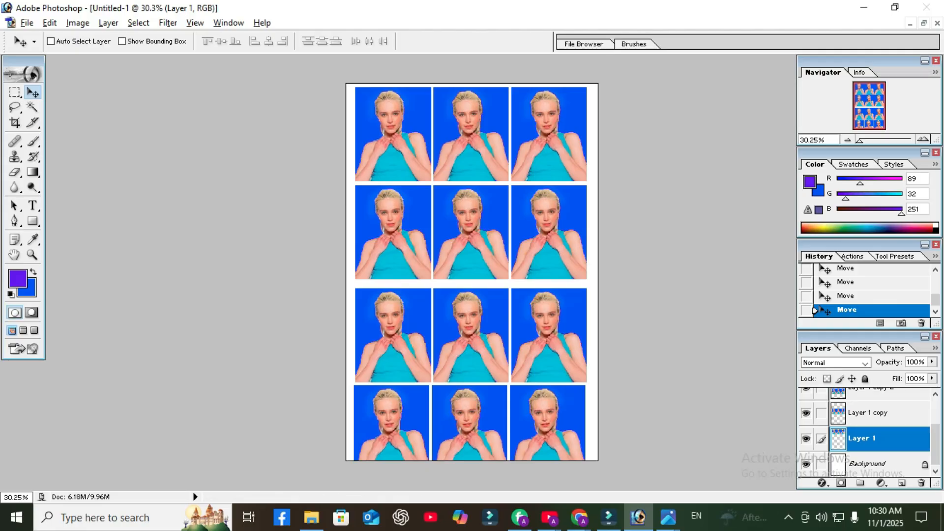
# - Open the print settings for the finished portrait sheet
pyautogui.hotkey('ctrl', 'p')
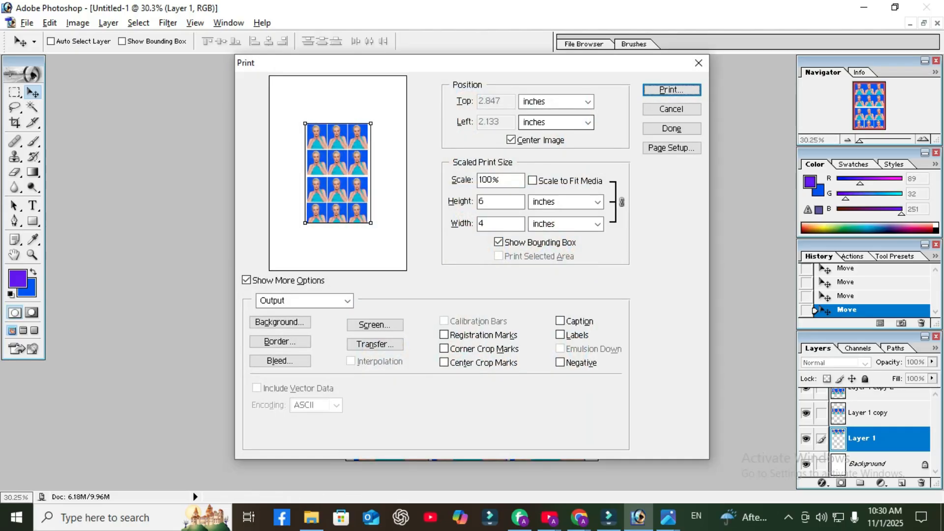